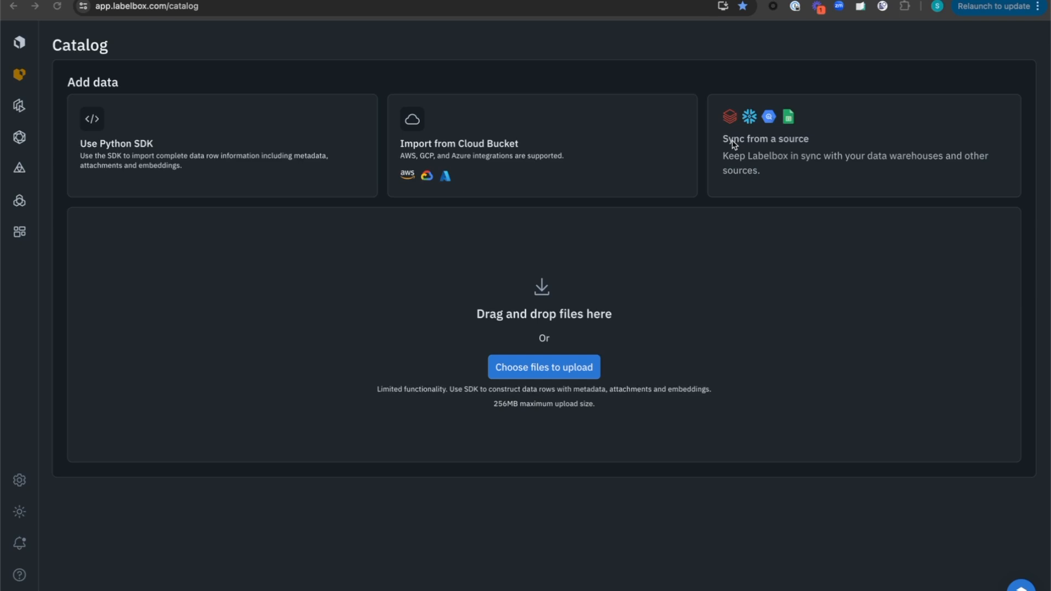
Step: Start a new sync integration with Google Sheet as the source and proceed past the credentials configuration
{"action": "left_click", "coordinate": [763, 145]}
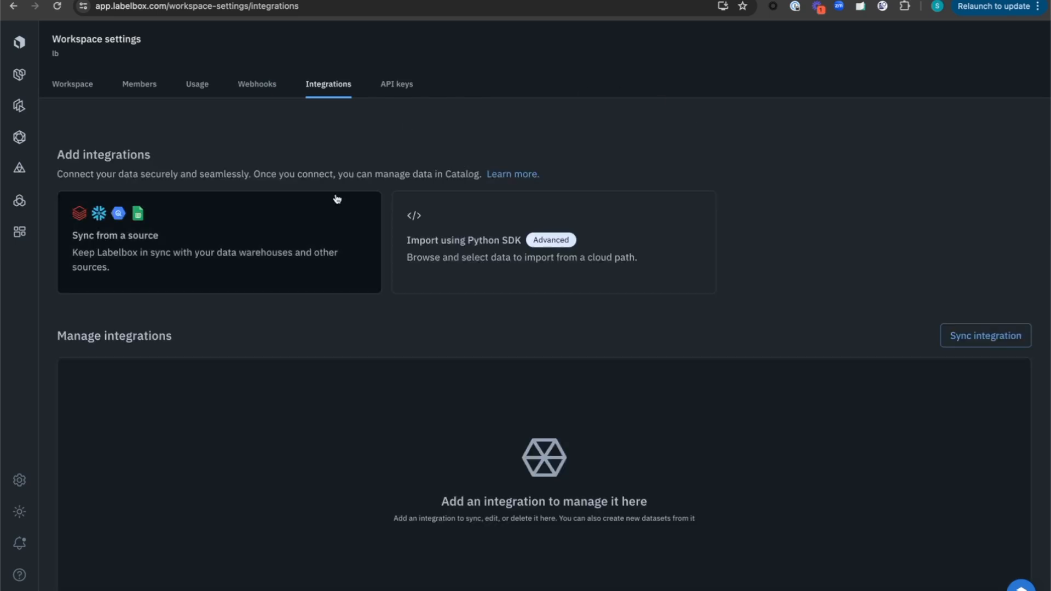
{"action": "left_click", "coordinate": [105, 272]}
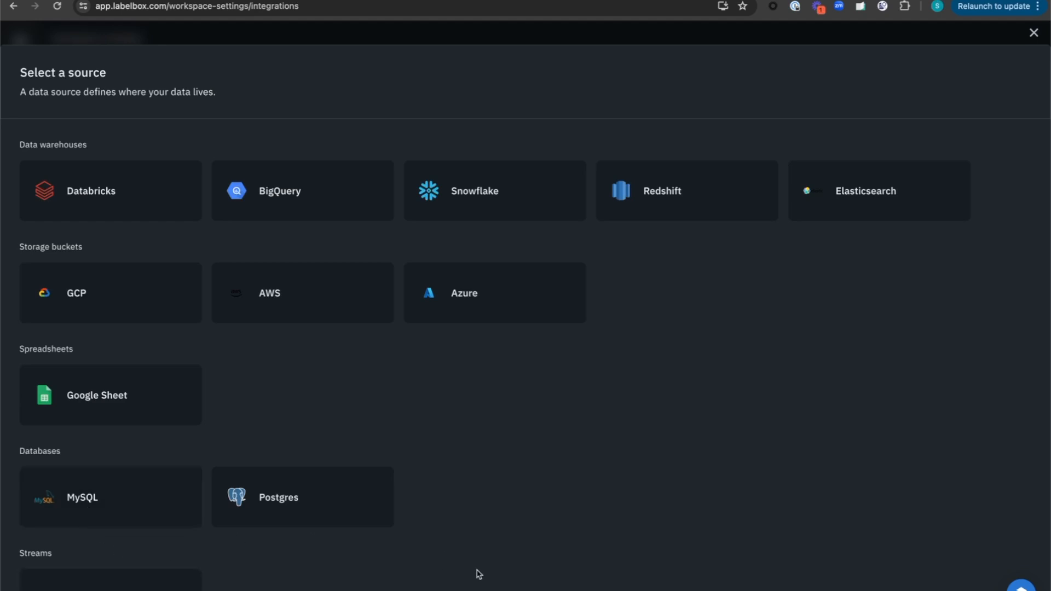
{"action": "left_click", "coordinate": [160, 405]}
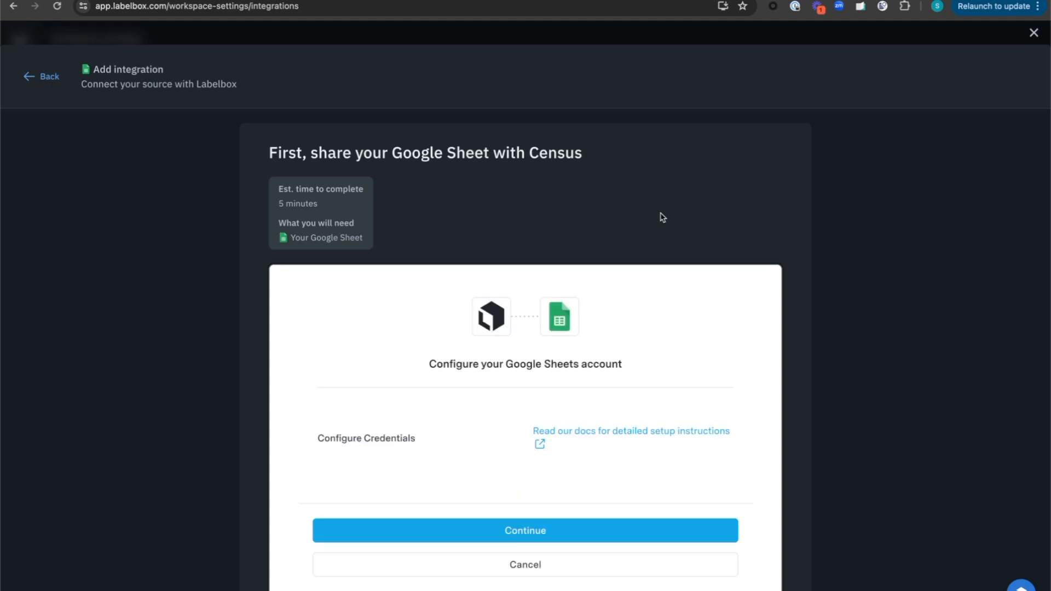
{"action": "scroll", "coordinate": [663, 218], "scroll_direction": "down", "scroll_amount": 1}
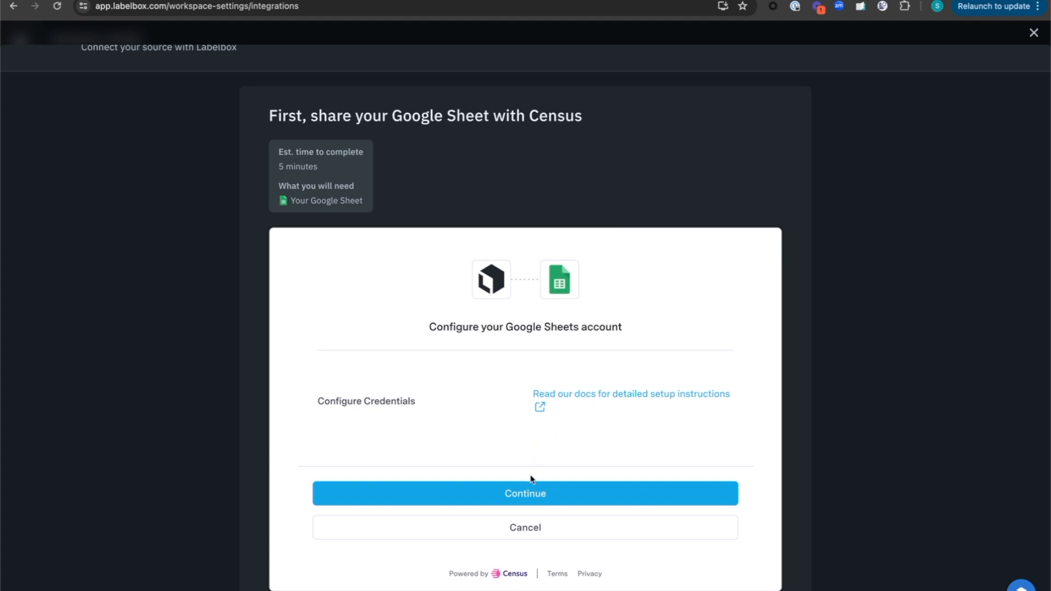
{"action": "left_click", "coordinate": [529, 490]}
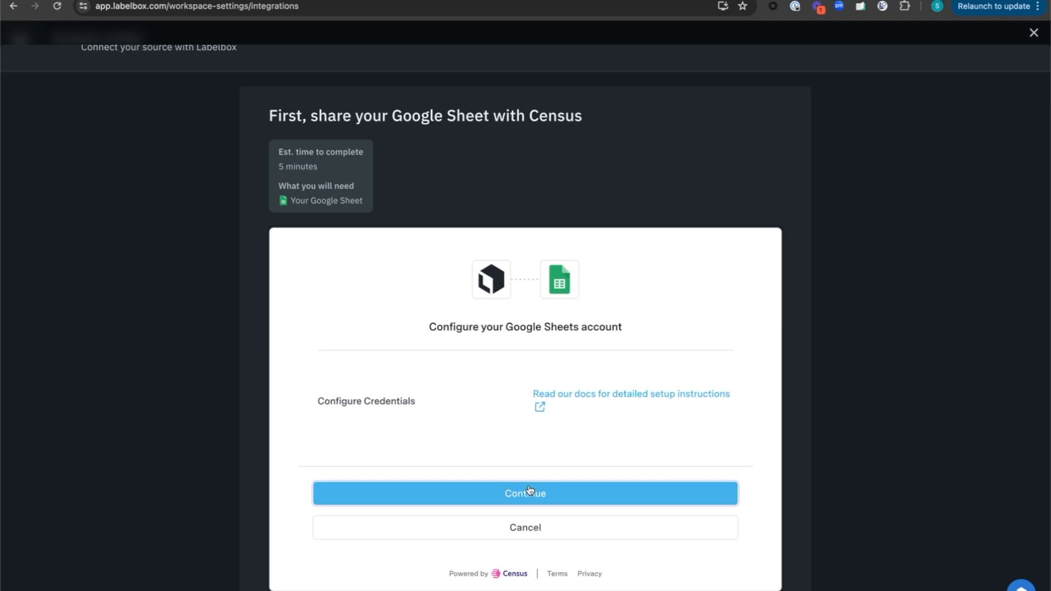
Step: Copy the provided service account email and share the census demo spreadsheet in Google Sheets with it, accepting the external share
{"action": "left_click", "coordinate": [588, 404]}
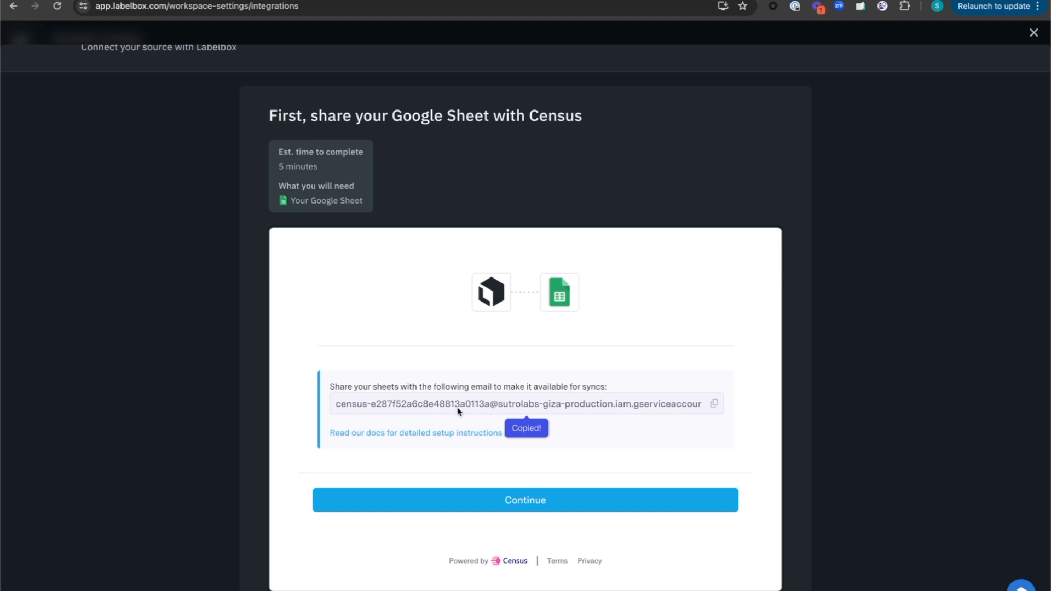
{"action": "double_click", "coordinate": [509, 404]}
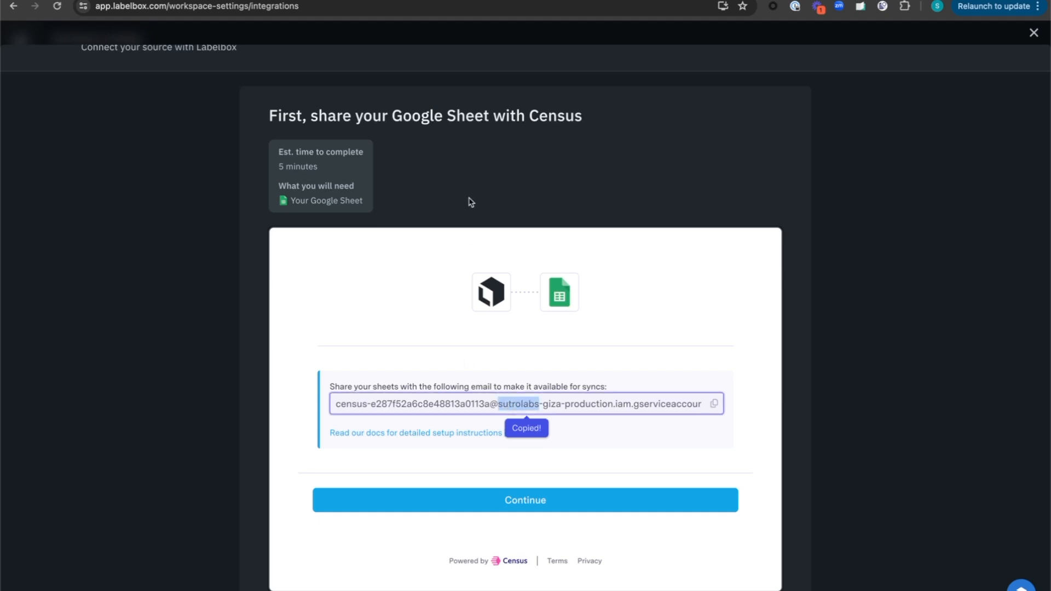
{"action": "key", "text": "ctrl+Tab"}
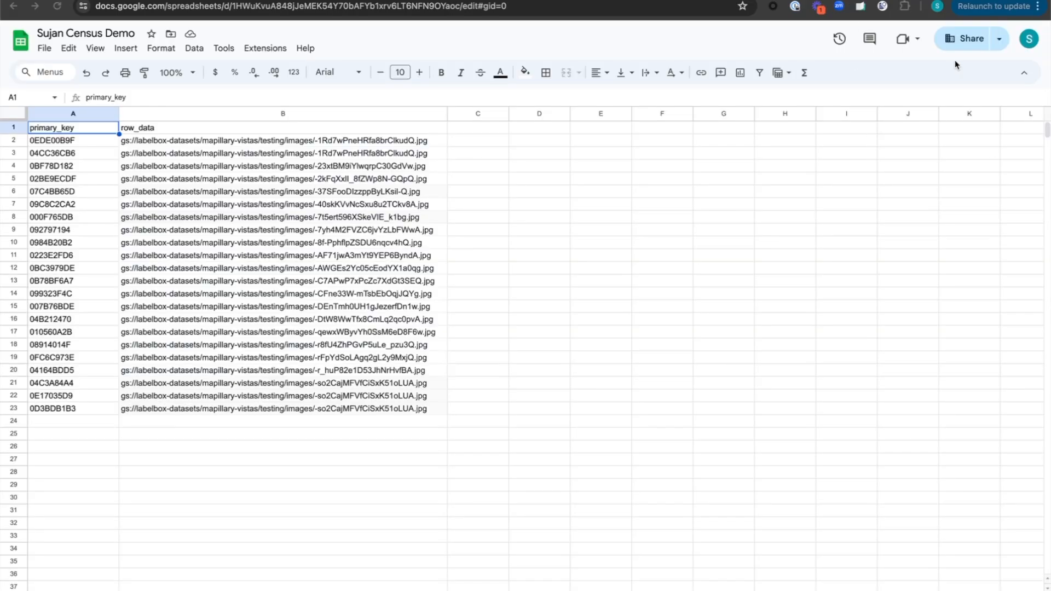
{"action": "left_click", "coordinate": [973, 40]}
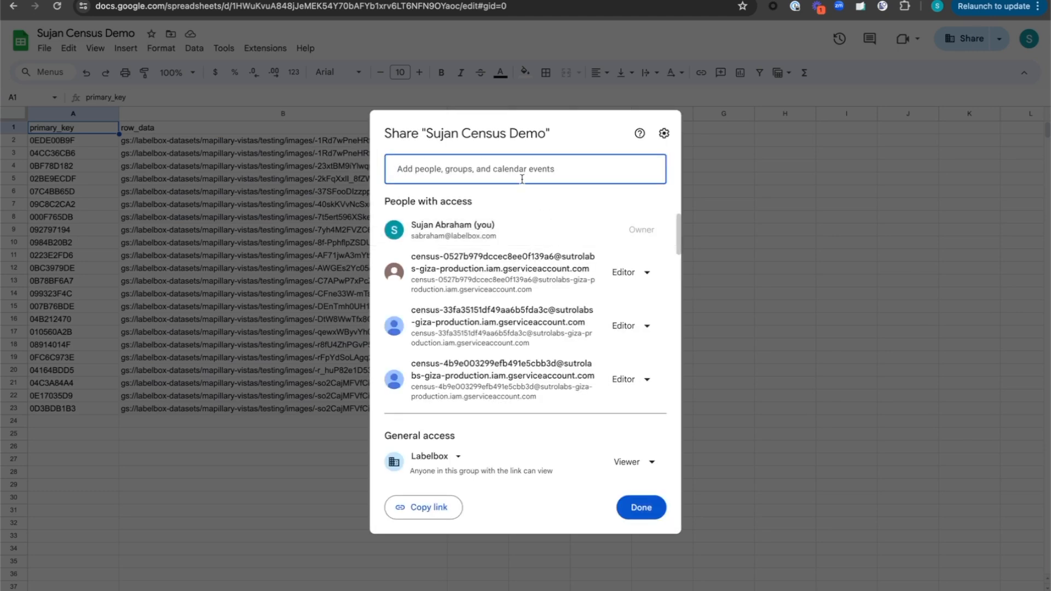
{"action": "key", "text": "ctrl+v"}
{"action": "key", "text": "Return"}
{"action": "left_click", "coordinate": [641, 430]}
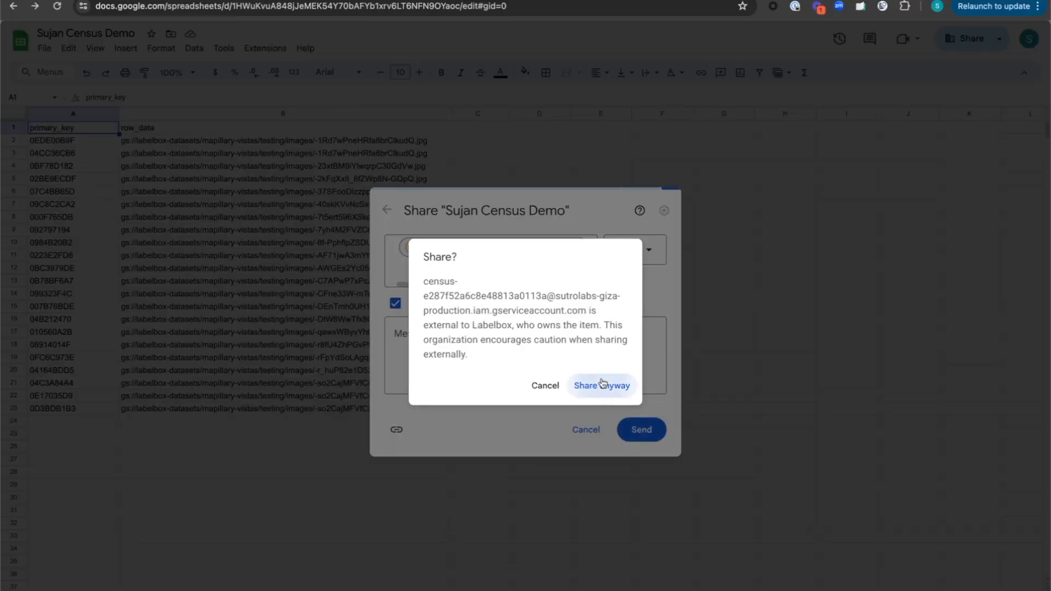
{"action": "left_click", "coordinate": [602, 384]}
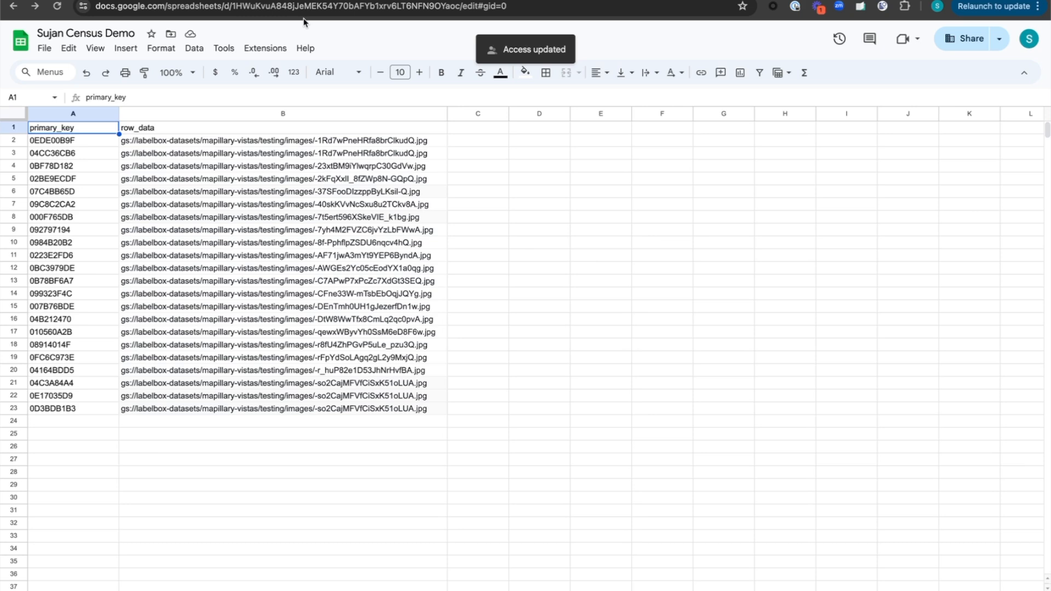
Step: Return to Labelbox, run the Google Sheets connection test and finish adding the integration
{"action": "key", "text": "ctrl+Tab"}
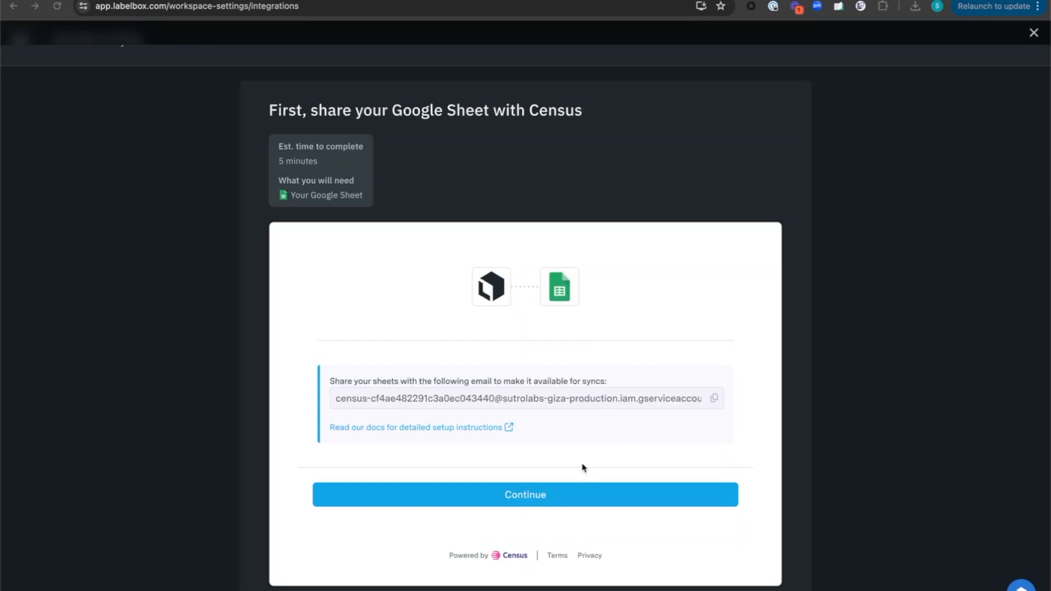
{"action": "left_click", "coordinate": [572, 492]}
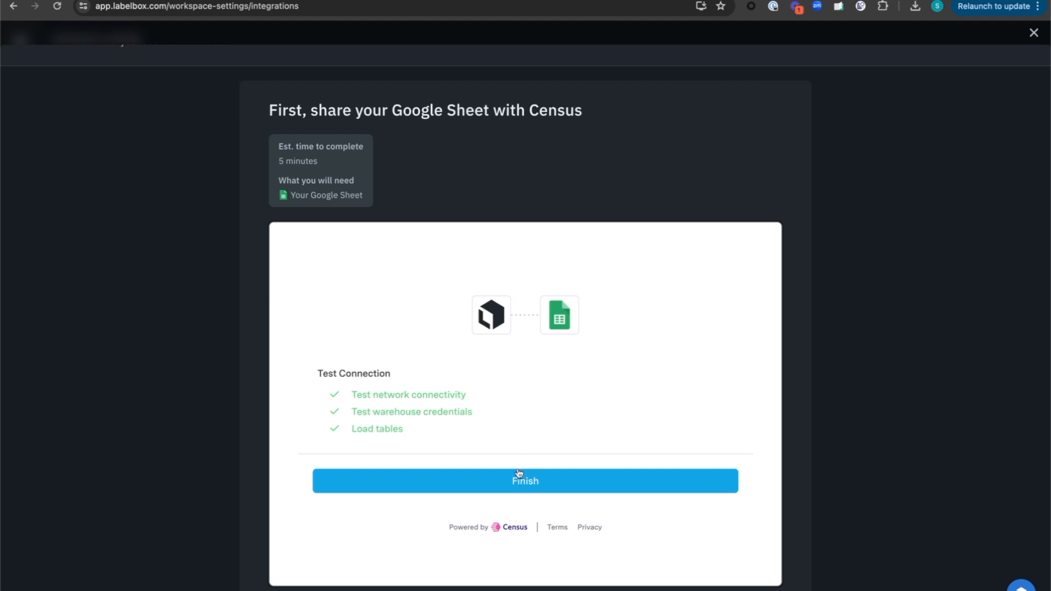
{"action": "left_click", "coordinate": [514, 480]}
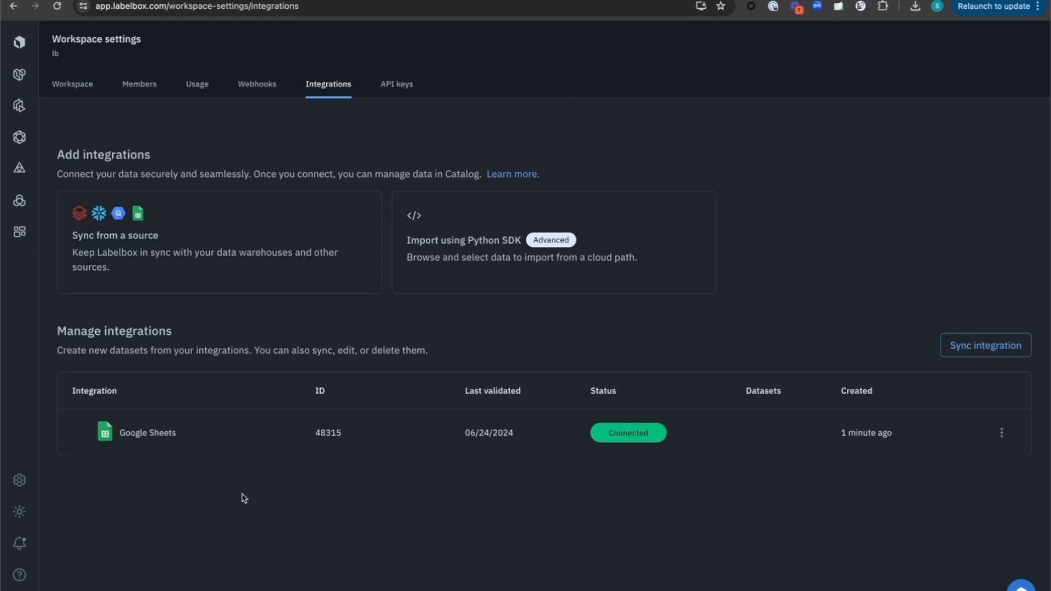
Step: Rename the Google Sheets integration as "Labelbox Google sheet integration"
{"action": "mouse_move", "coordinate": [195, 455]}
{"action": "left_click", "coordinate": [194, 436]}
{"action": "triple_click", "coordinate": [194, 433]}
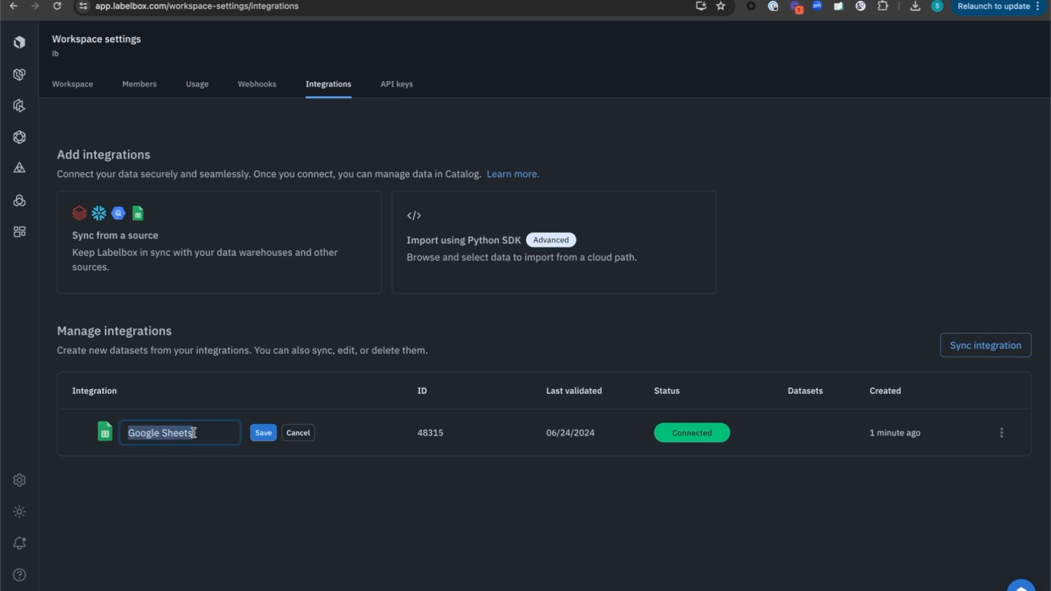
{"action": "type", "text": "Labelb"}
{"action": "type", "text": "ox Goo"}
{"action": "type", "text": "gle sheet int"}
{"action": "type", "text": "egration"}
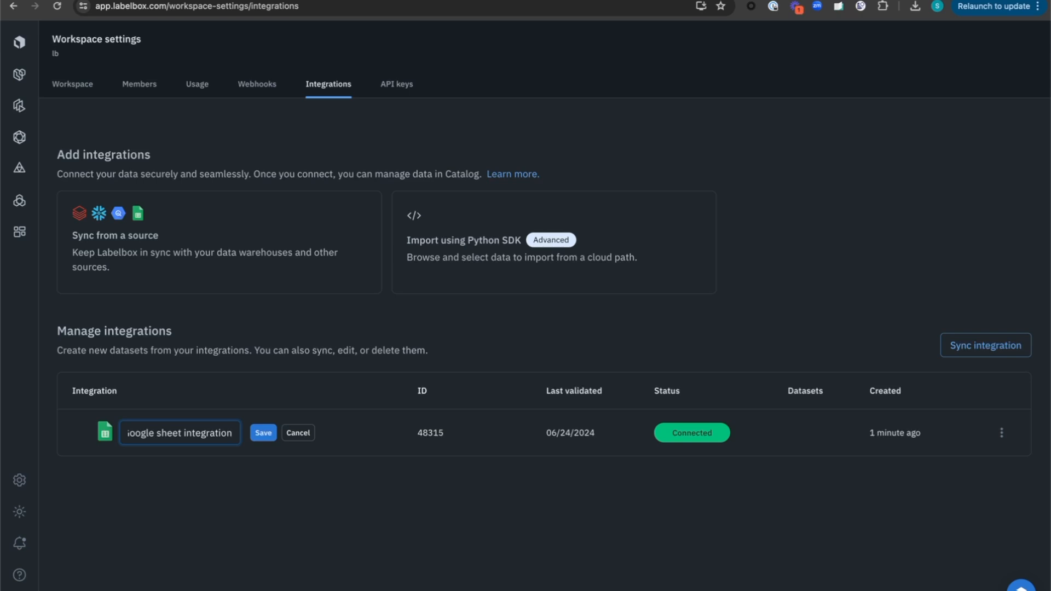
{"action": "key", "text": "Return"}
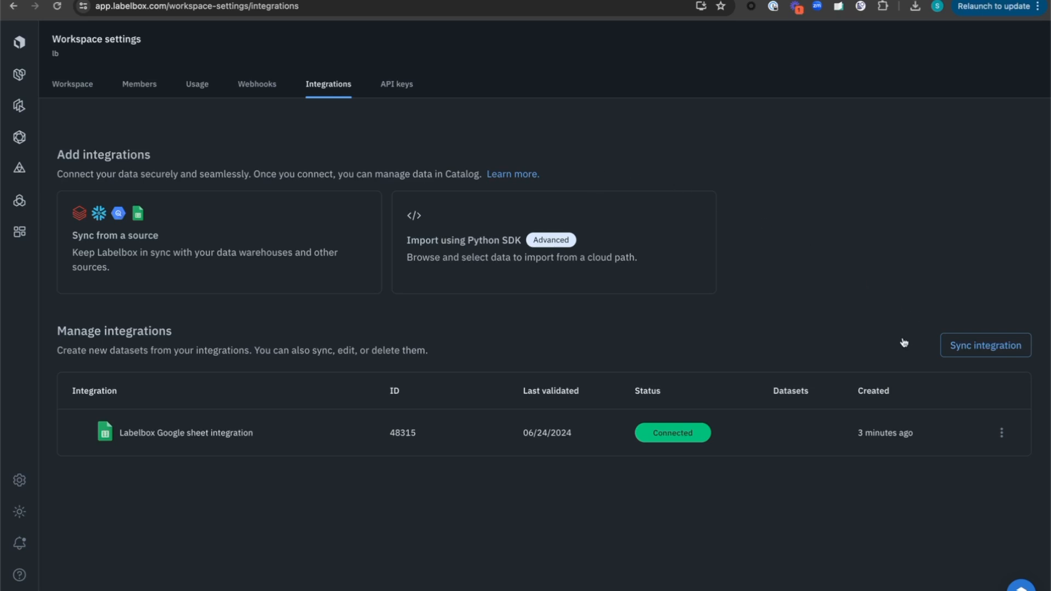
Step: Start syncing the integration, create a dataset named "Census Demo" for it and copy its dataset ID
{"action": "left_click", "coordinate": [980, 350]}
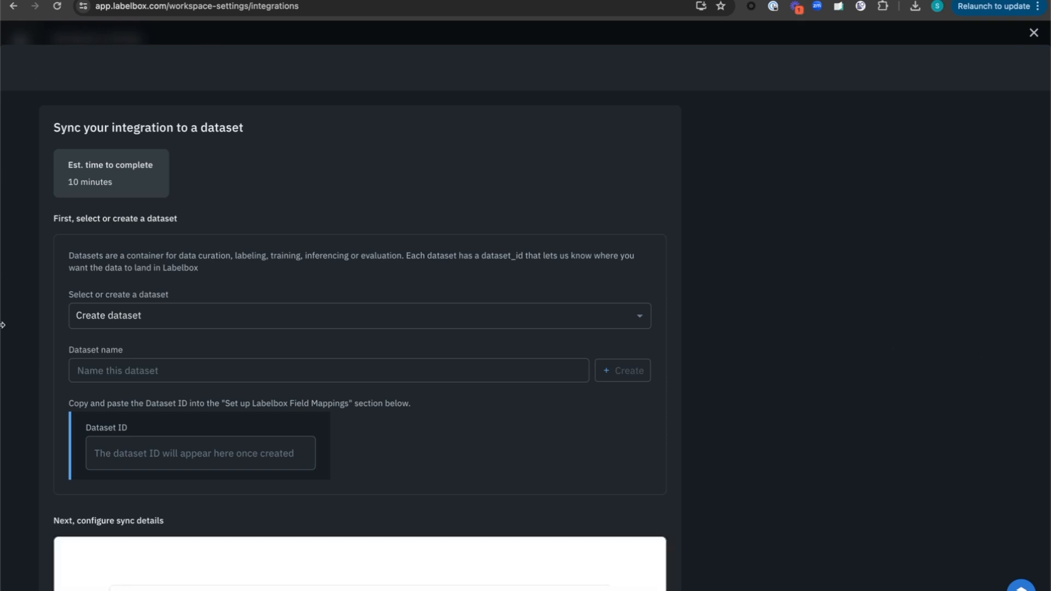
{"action": "scroll", "coordinate": [212, 251], "scroll_direction": "down", "scroll_amount": 2}
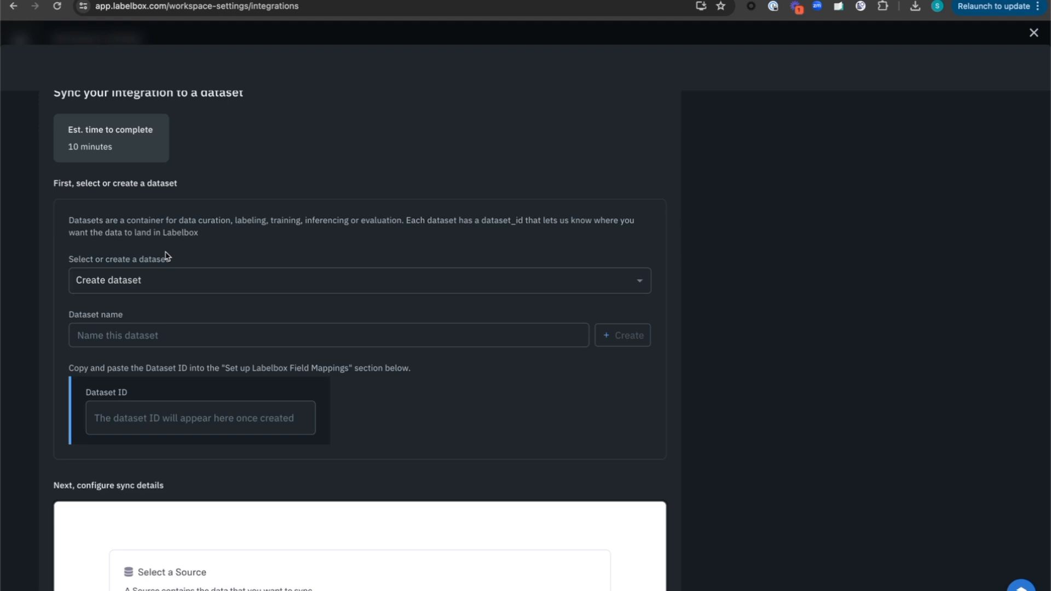
{"action": "scroll", "coordinate": [164, 255], "scroll_direction": "down", "scroll_amount": 2}
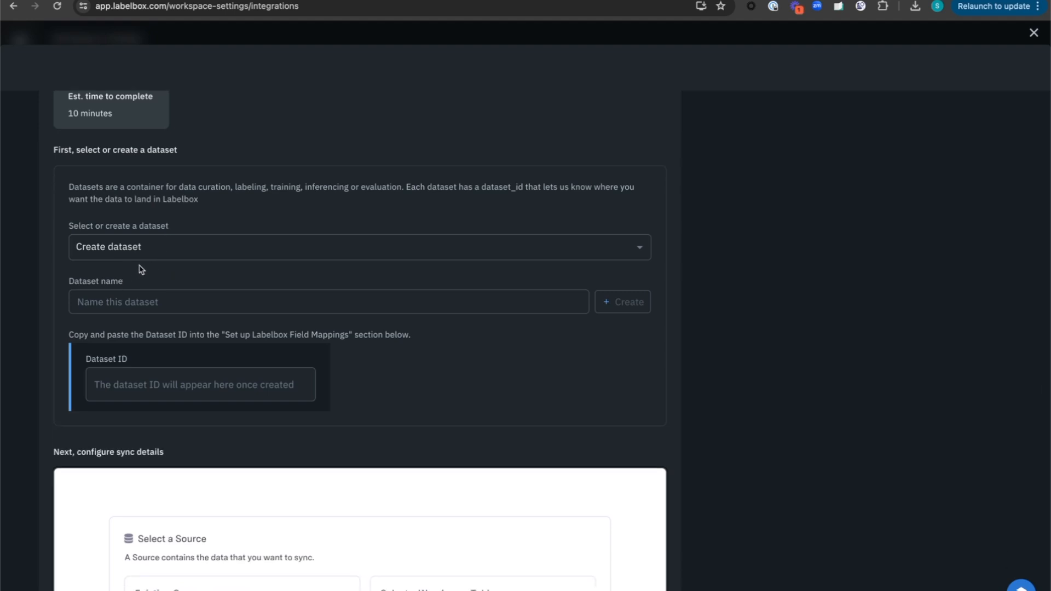
{"action": "left_click", "coordinate": [116, 298]}
{"action": "type", "text": "Cen"}
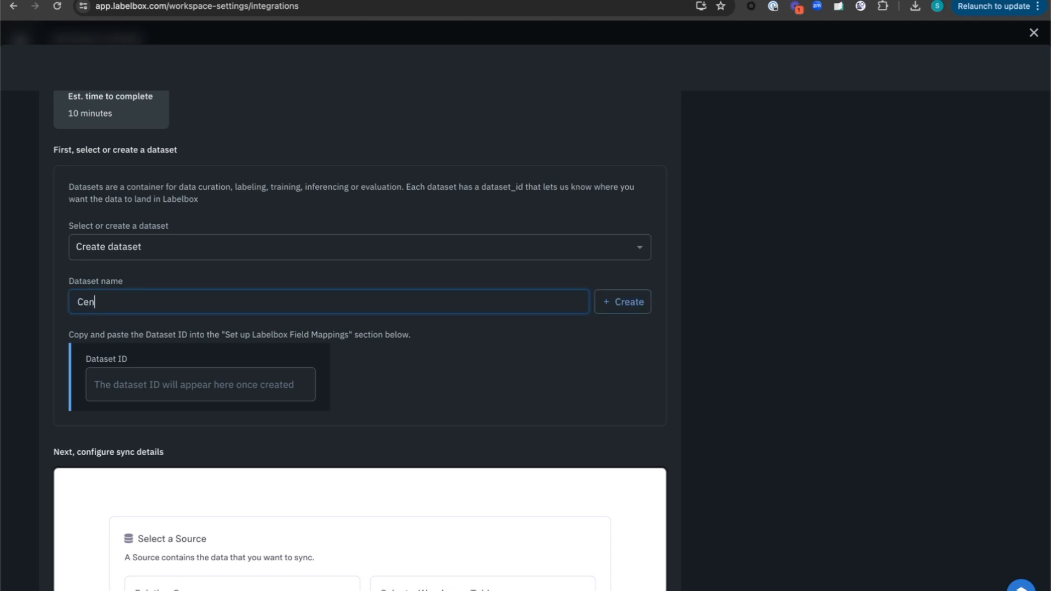
{"action": "type", "text": "sus"}
{"action": "type", "text": "Demo"}
{"action": "left_click", "coordinate": [630, 304]}
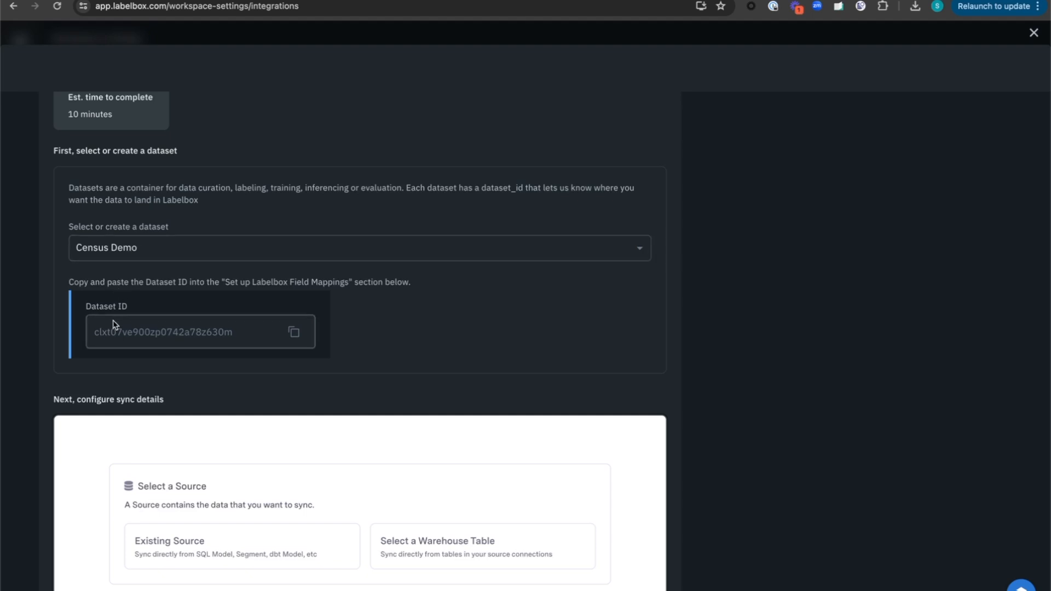
{"action": "left_click", "coordinate": [288, 331]}
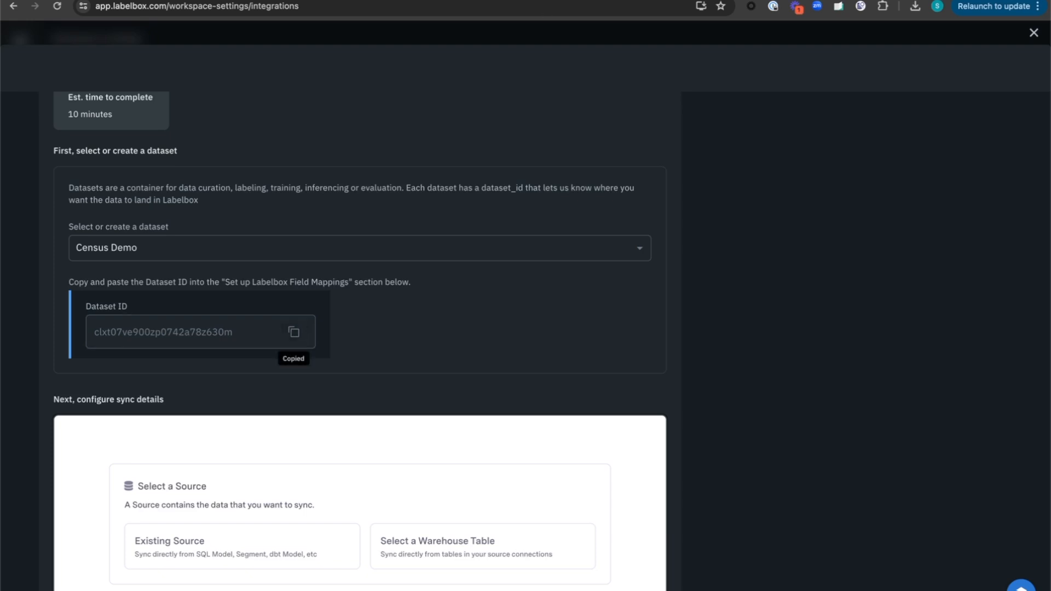
Step: Use a warehouse table as the sync source, choosing the census demo spreadsheet and its Sheet1
{"action": "scroll", "coordinate": [607, 178], "scroll_direction": "down", "scroll_amount": 1}
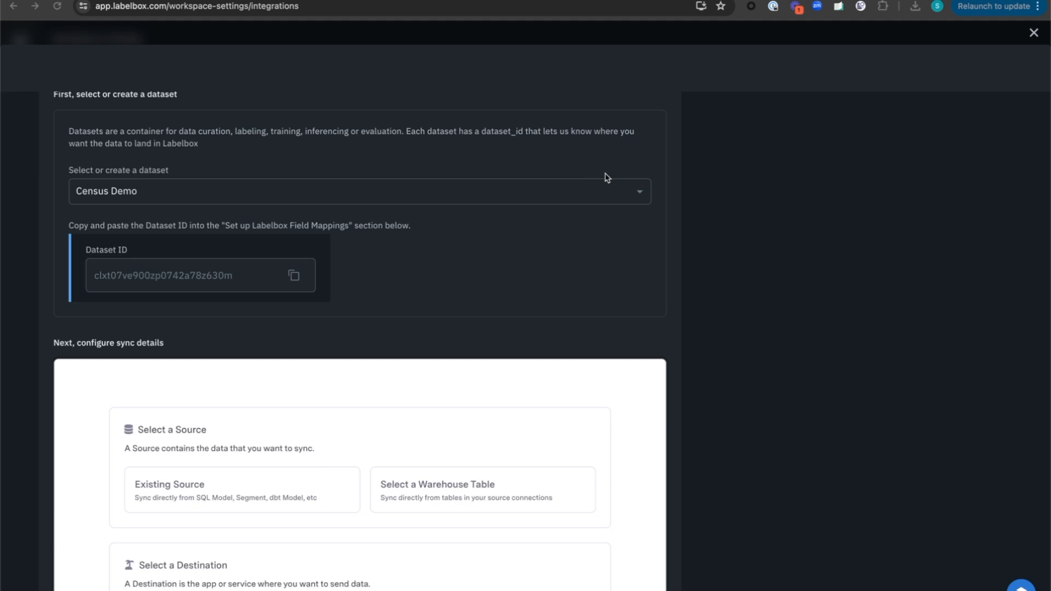
{"action": "scroll", "coordinate": [606, 177], "scroll_direction": "down", "scroll_amount": 2}
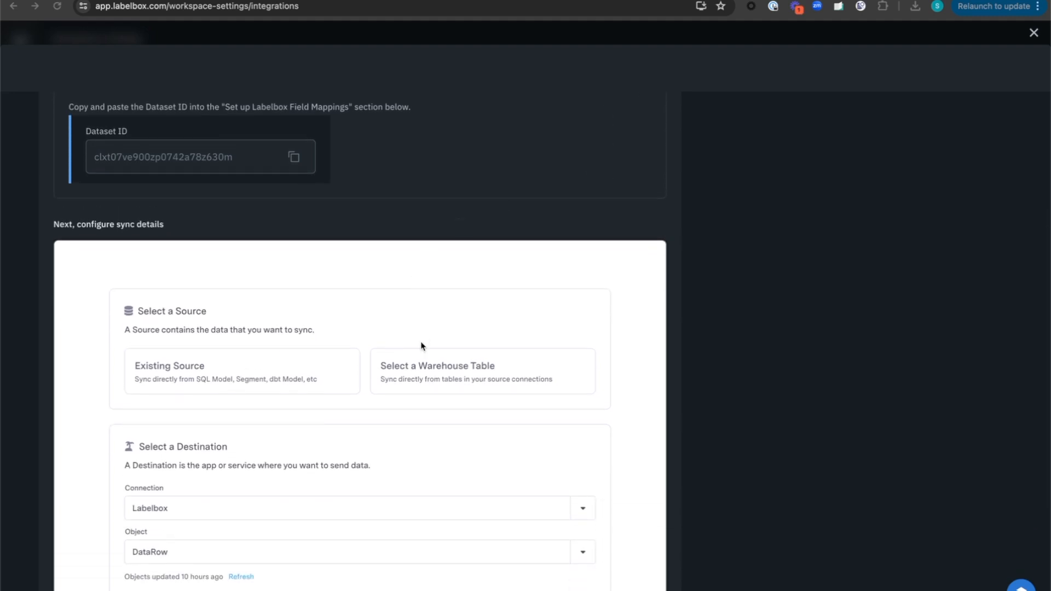
{"action": "left_click", "coordinate": [460, 376]}
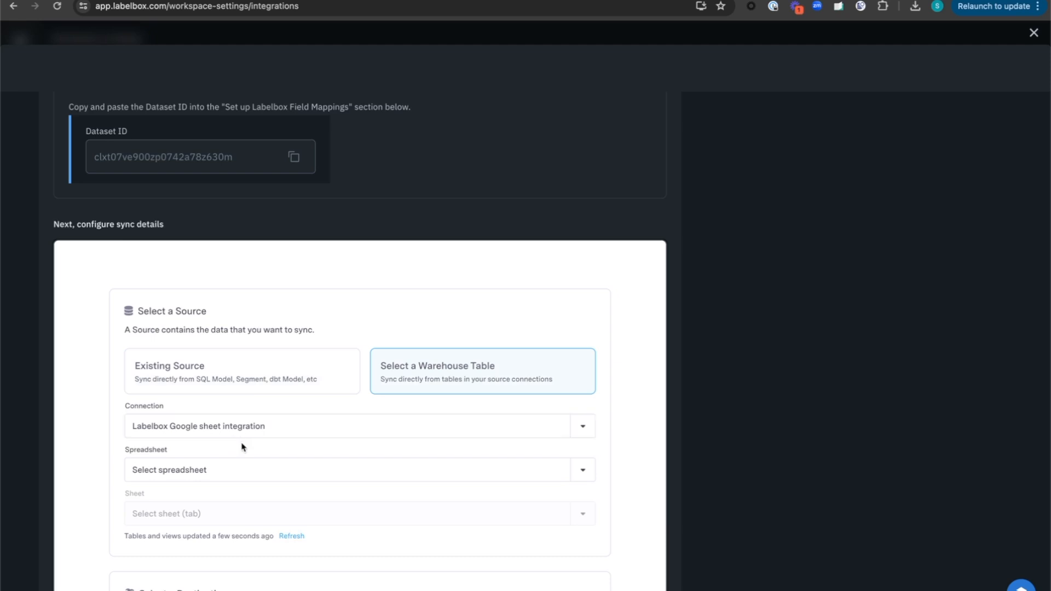
{"action": "scroll", "coordinate": [242, 446], "scroll_direction": "down", "scroll_amount": 2}
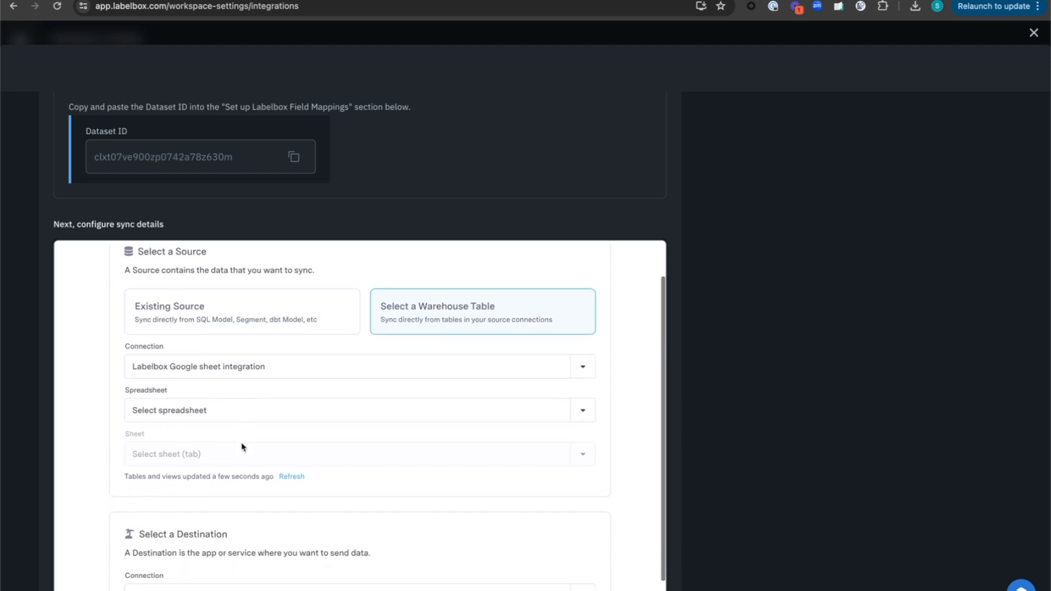
{"action": "left_click", "coordinate": [201, 414]}
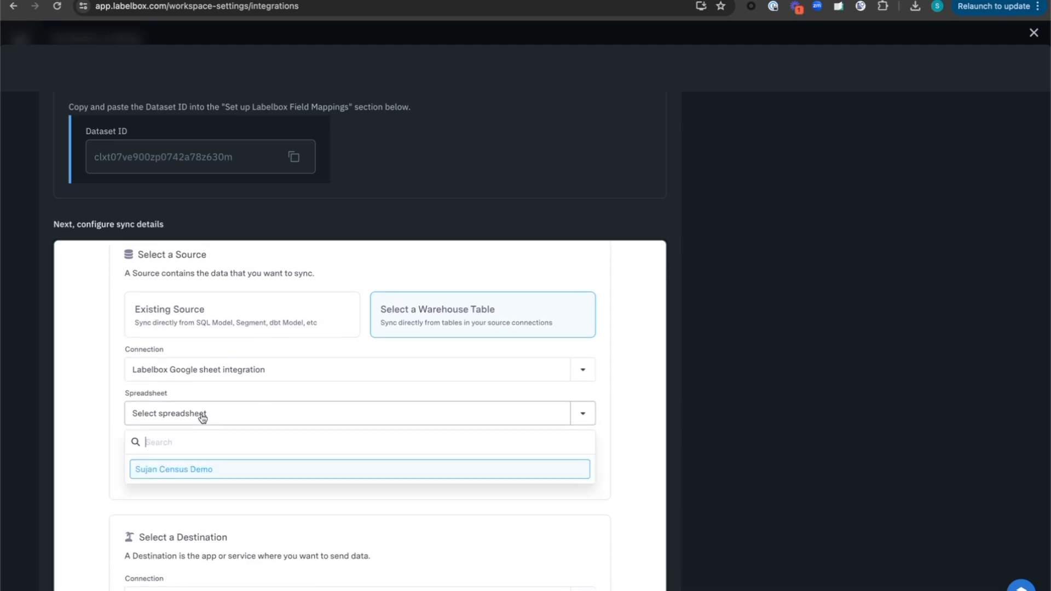
{"action": "left_click", "coordinate": [211, 470]}
{"action": "left_click", "coordinate": [183, 464]}
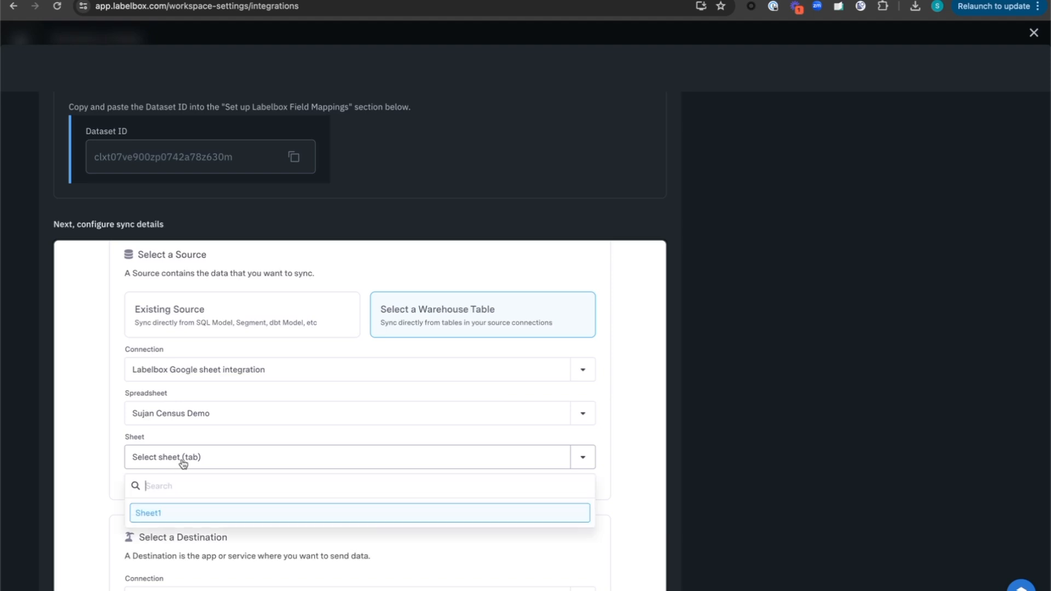
{"action": "left_click", "coordinate": [180, 516]}
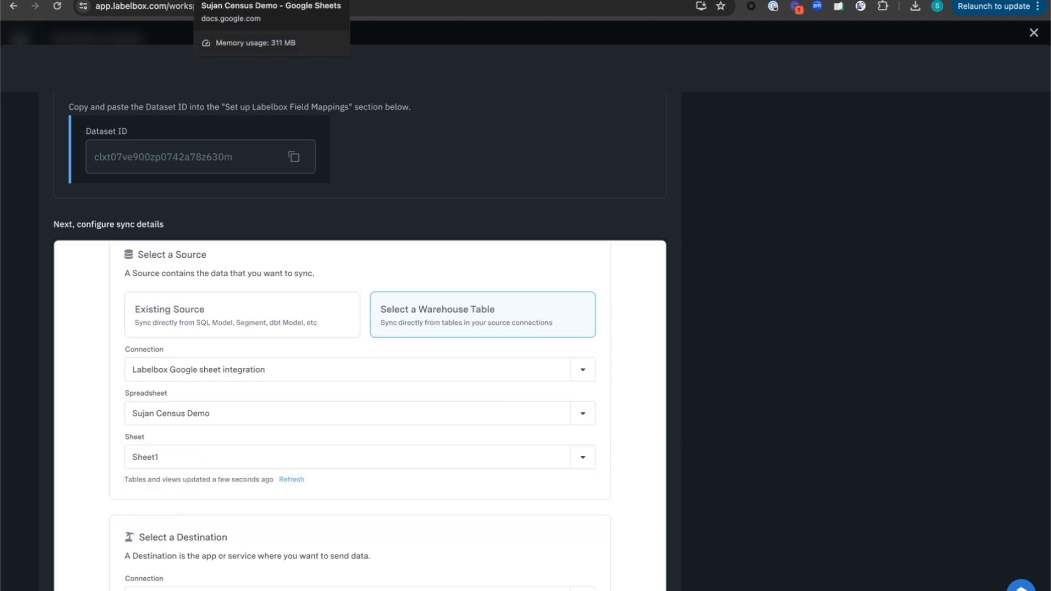
Step: Check the column layout of the source spreadsheet in Google Sheets and return to the Labelbox sync setup
{"action": "left_click", "coordinate": [230, 0]}
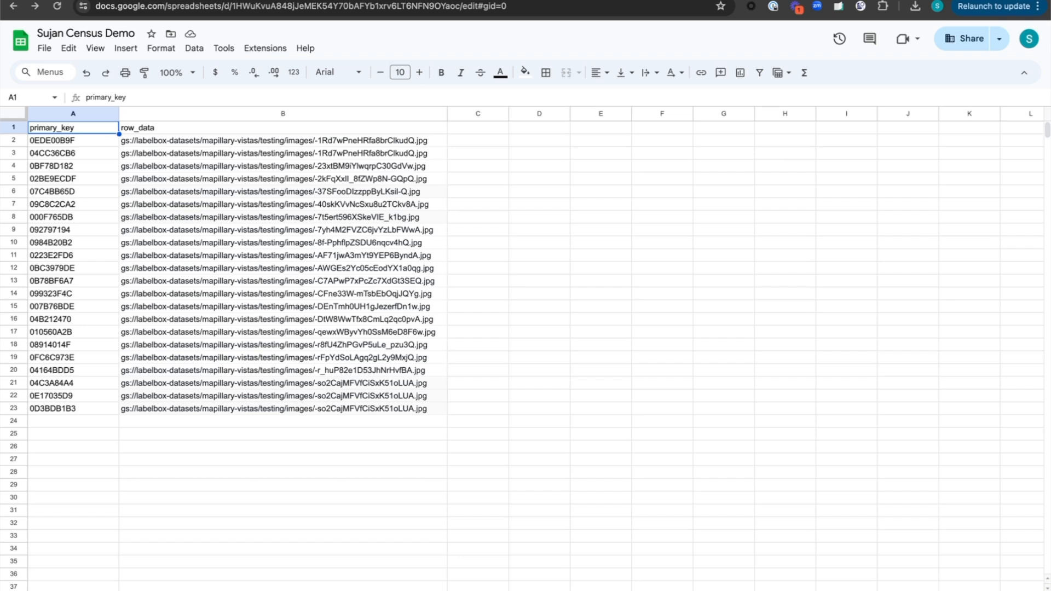
{"action": "left_click", "coordinate": [409, 2]}
{"action": "scroll", "coordinate": [378, 322], "scroll_direction": "down", "scroll_amount": 1}
{"action": "scroll", "coordinate": [378, 321], "scroll_direction": "up", "scroll_amount": 1}
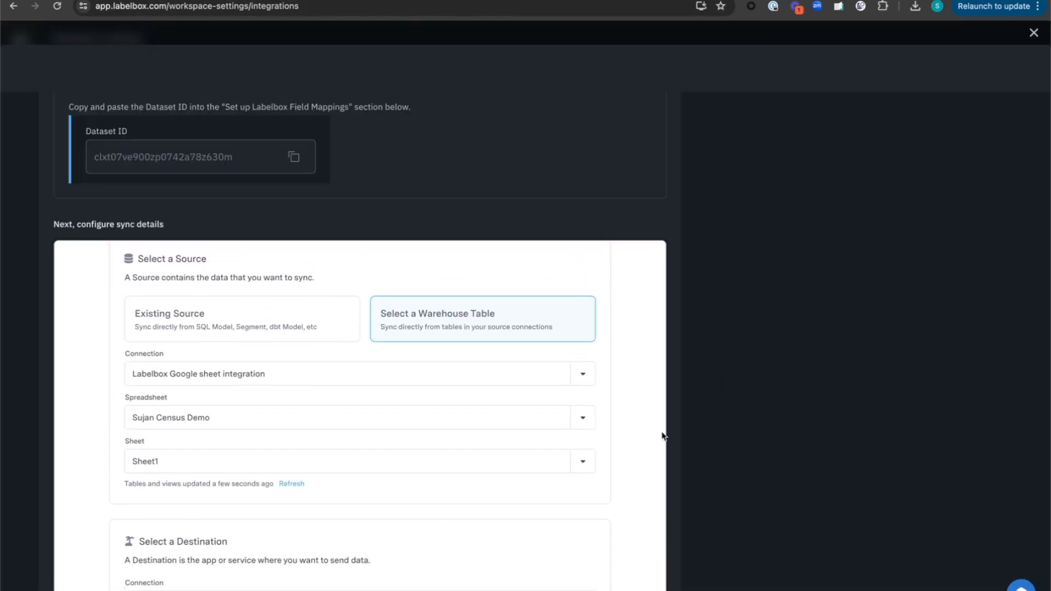
Step: Review the sync's source, destination connection and object, and the available sync behavior options
{"action": "scroll", "coordinate": [664, 435], "scroll_direction": "down", "scroll_amount": 1}
{"action": "scroll", "coordinate": [664, 435], "scroll_direction": "down", "scroll_amount": 2}
{"action": "scroll", "coordinate": [663, 436], "scroll_direction": "up", "scroll_amount": 2}
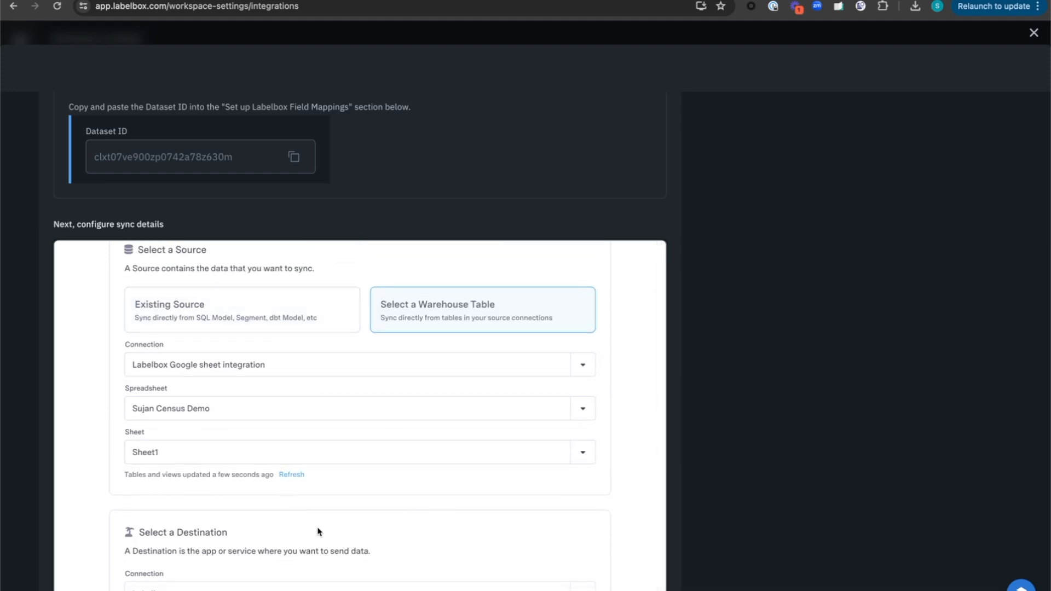
{"action": "scroll", "coordinate": [319, 533], "scroll_direction": "down", "scroll_amount": 3}
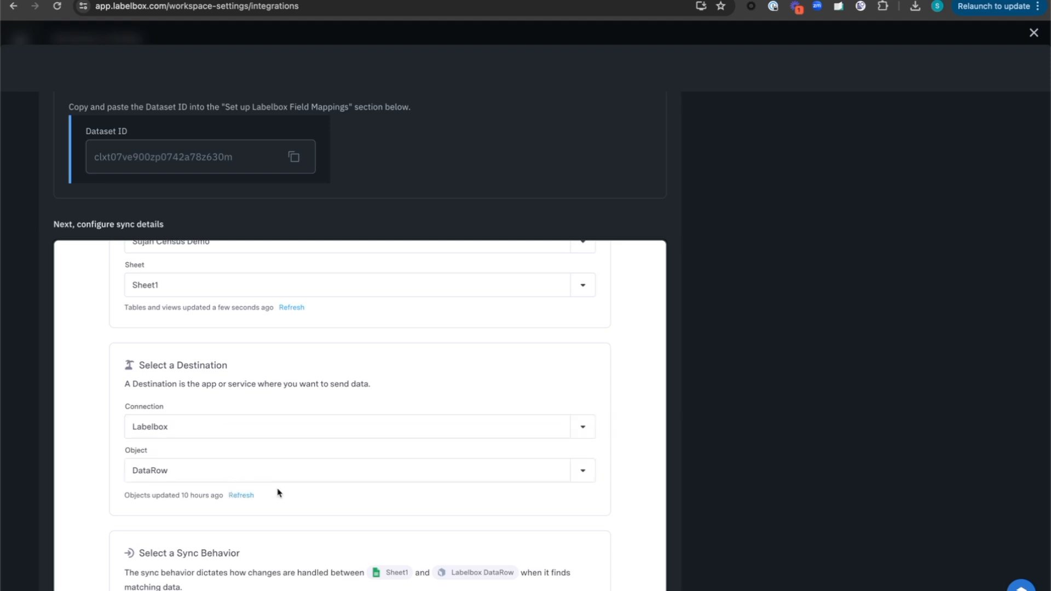
{"action": "scroll", "coordinate": [278, 492], "scroll_direction": "down", "scroll_amount": 4}
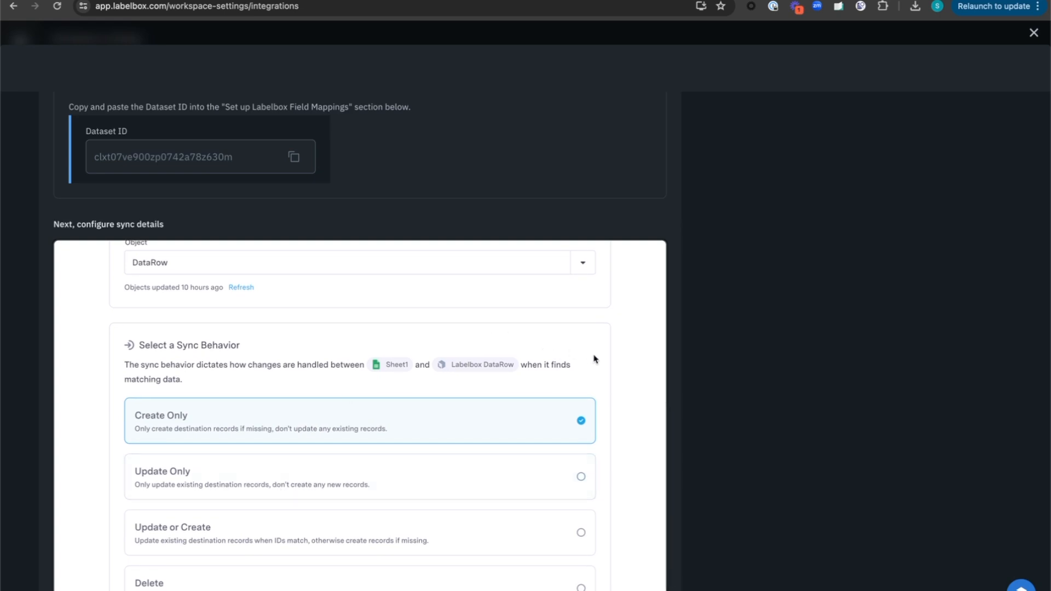
Step: Set the sync behavior to Update or Create
{"action": "scroll", "coordinate": [595, 359], "scroll_direction": "down", "scroll_amount": 1}
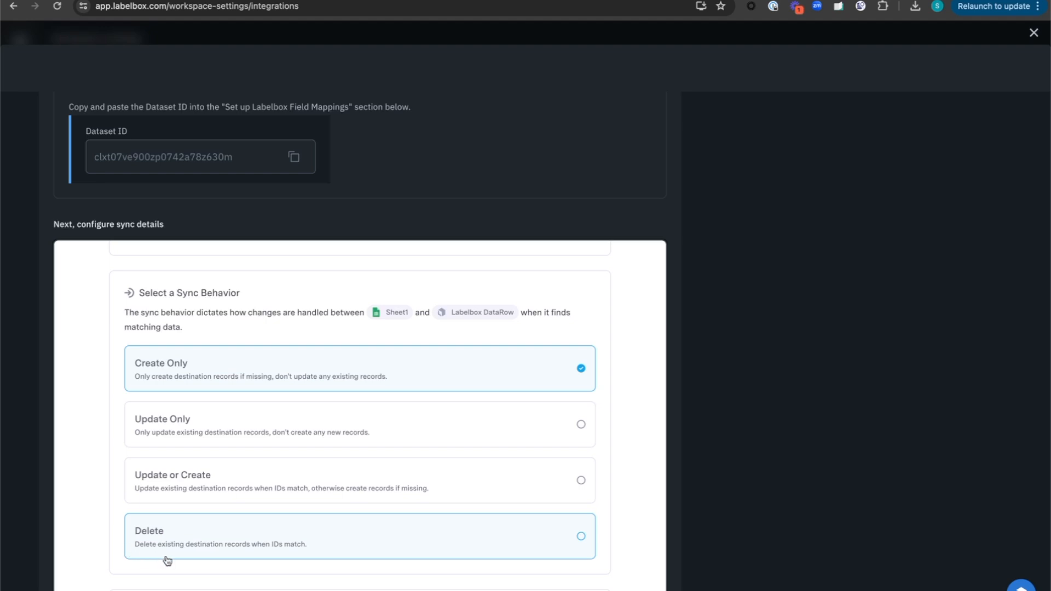
{"action": "left_click", "coordinate": [318, 472]}
{"action": "scroll", "coordinate": [317, 473], "scroll_direction": "down", "scroll_amount": 3}
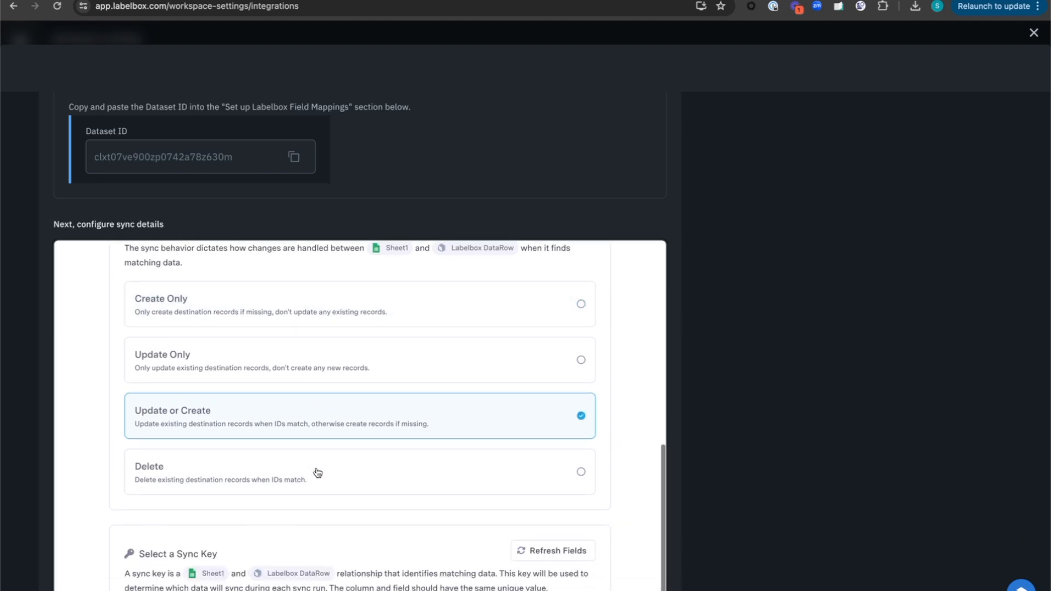
{"action": "scroll", "coordinate": [317, 472], "scroll_direction": "down", "scroll_amount": 3}
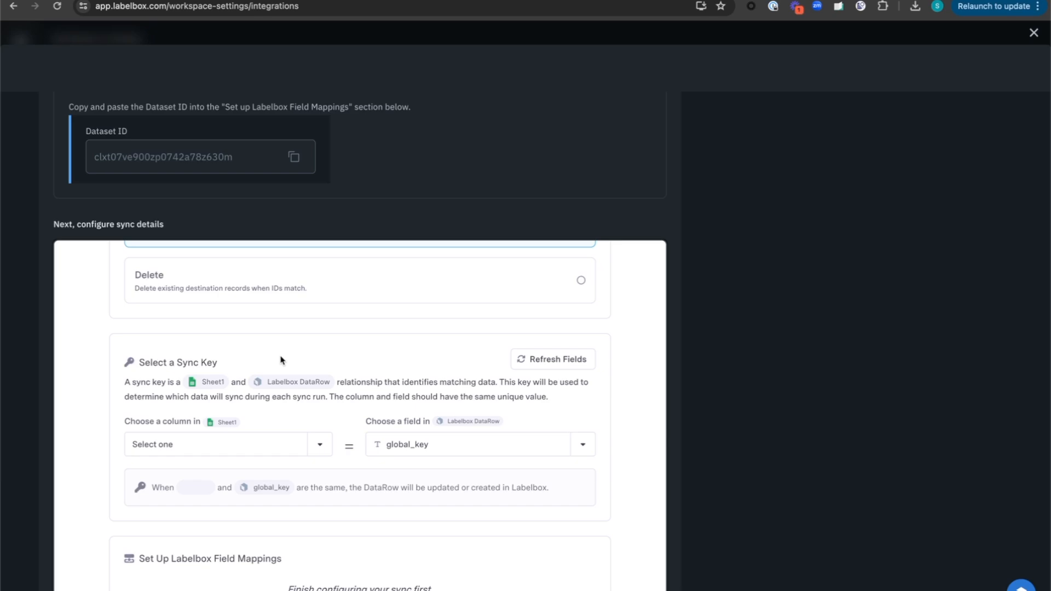
Step: Check the primary_key values in the source spreadsheet and choose the primary_key column as the sync key matching global_key
{"action": "key", "text": "ctrl+Tab"}
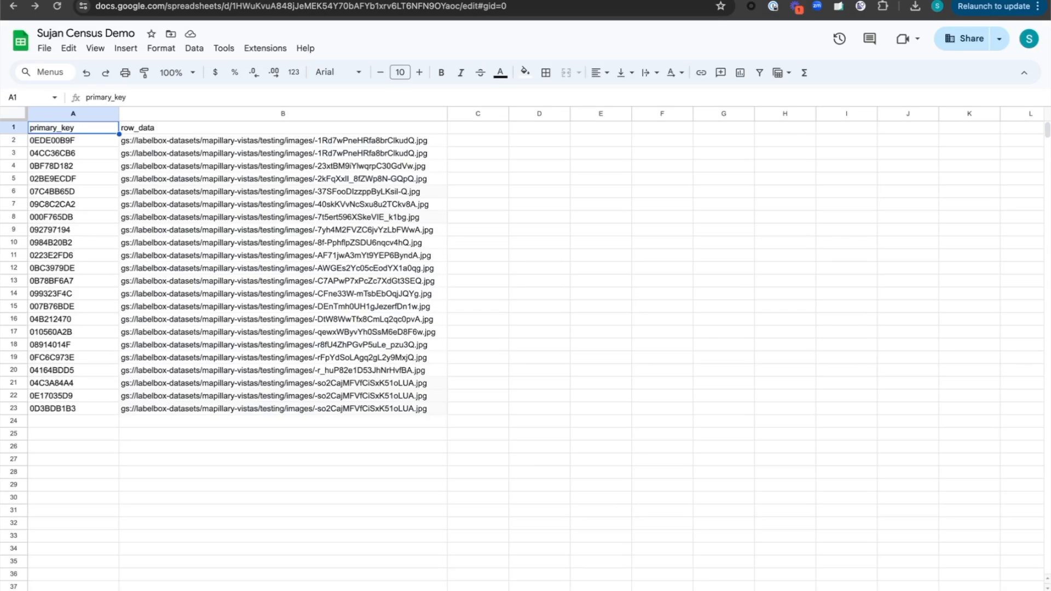
{"action": "left_click", "coordinate": [73, 141]}
{"action": "left_click_drag", "start_coordinate": [74, 142], "coordinate": [77, 193]}
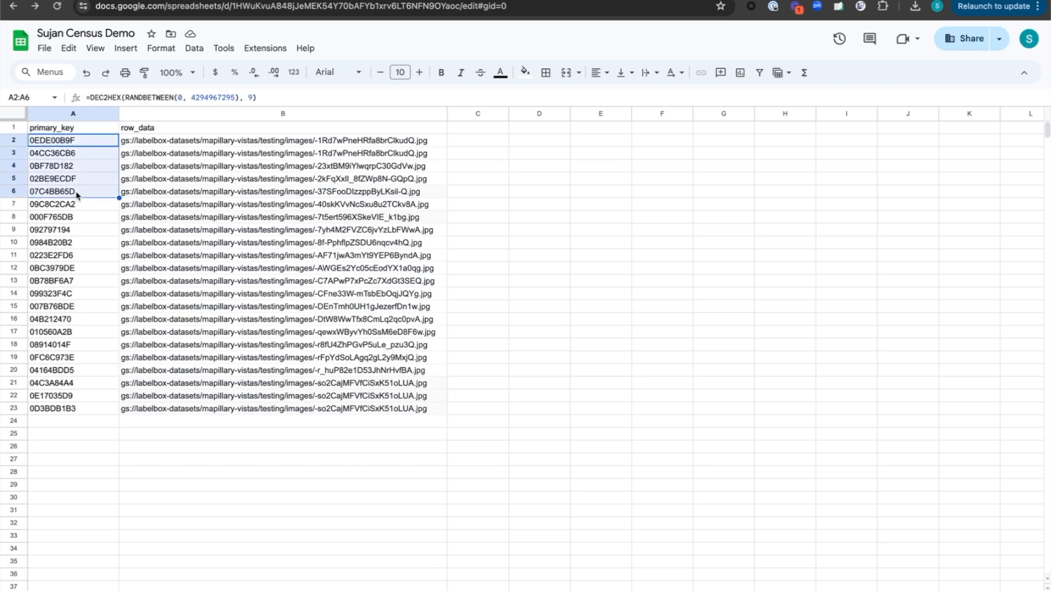
{"action": "left_click", "coordinate": [77, 196]}
{"action": "key", "text": "ctrl+shift+Tab"}
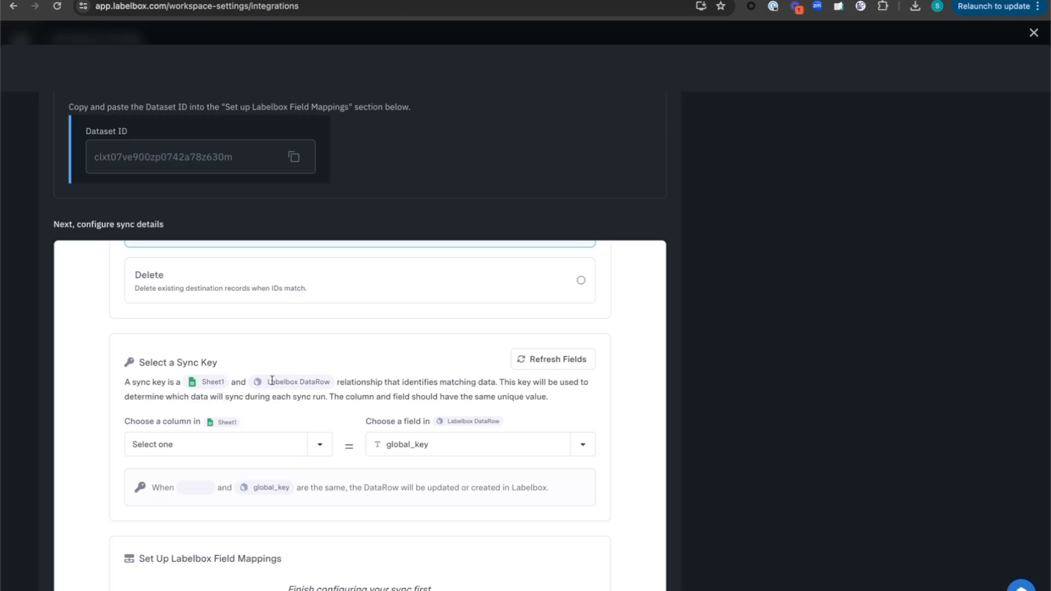
{"action": "left_click", "coordinate": [258, 445]}
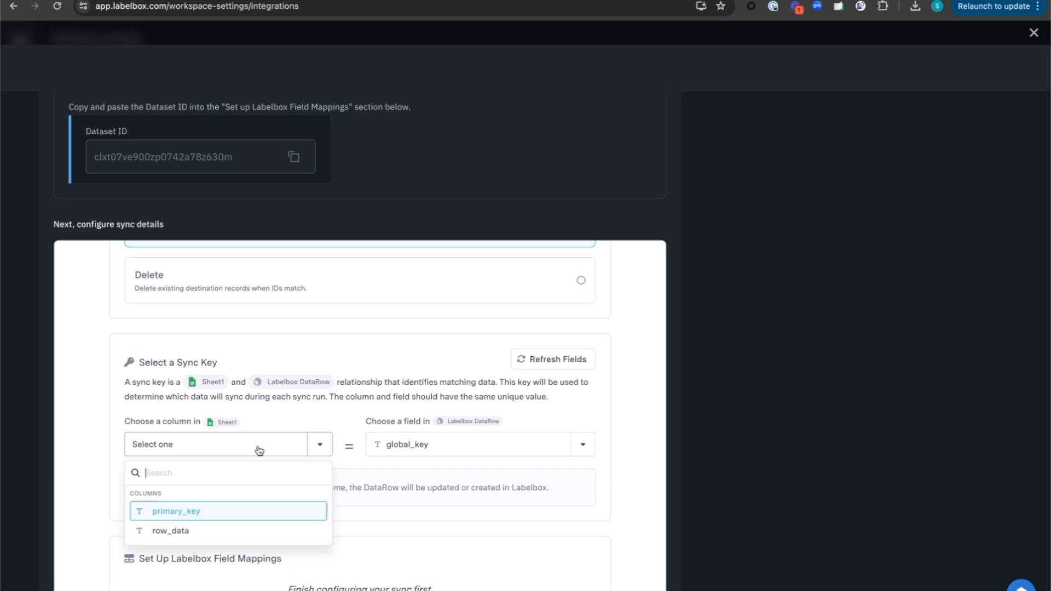
{"action": "left_click", "coordinate": [244, 511]}
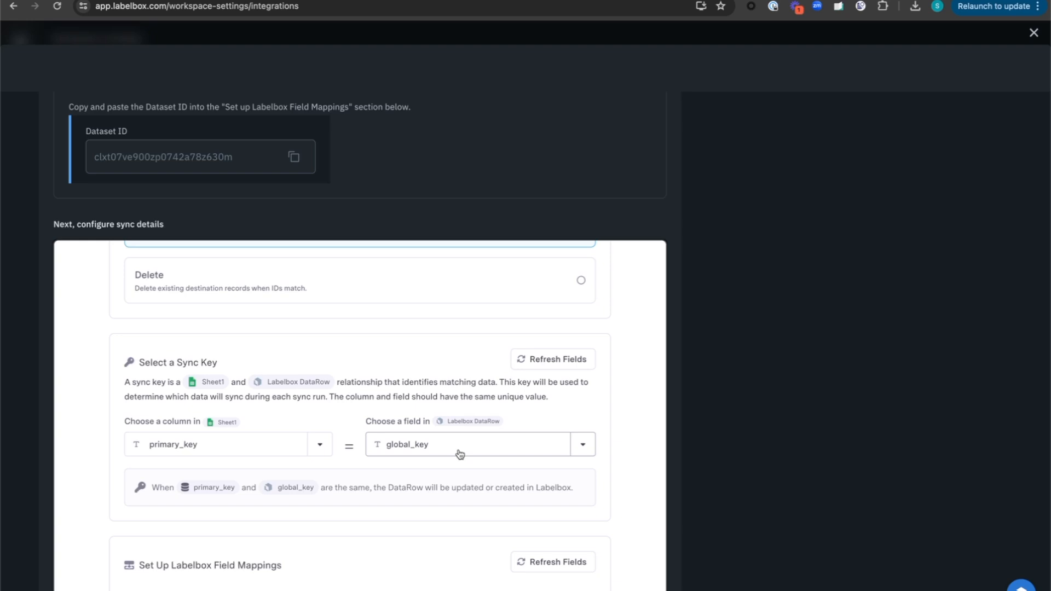
Step: Review the required Labelbox field mappings and compare the row_data source column with the image links in the spreadsheet
{"action": "scroll", "coordinate": [600, 445], "scroll_direction": "down", "scroll_amount": 3}
{"action": "scroll", "coordinate": [600, 447], "scroll_direction": "down", "scroll_amount": 2}
{"action": "scroll", "coordinate": [601, 448], "scroll_direction": "up", "scroll_amount": 2}
{"action": "scroll", "coordinate": [601, 447], "scroll_direction": "down", "scroll_amount": 1}
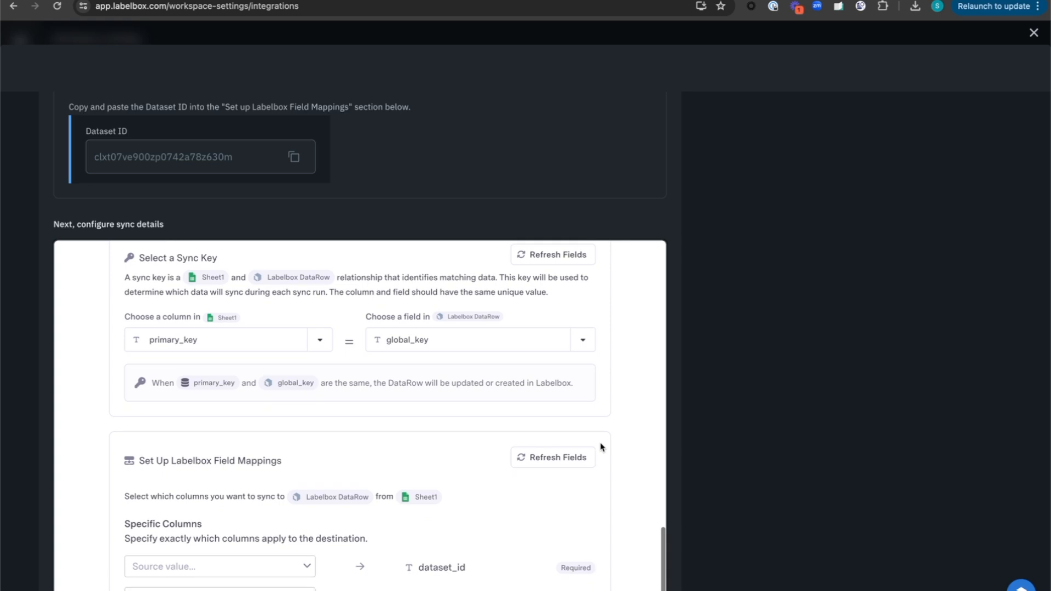
{"action": "scroll", "coordinate": [601, 447], "scroll_direction": "down", "scroll_amount": 5}
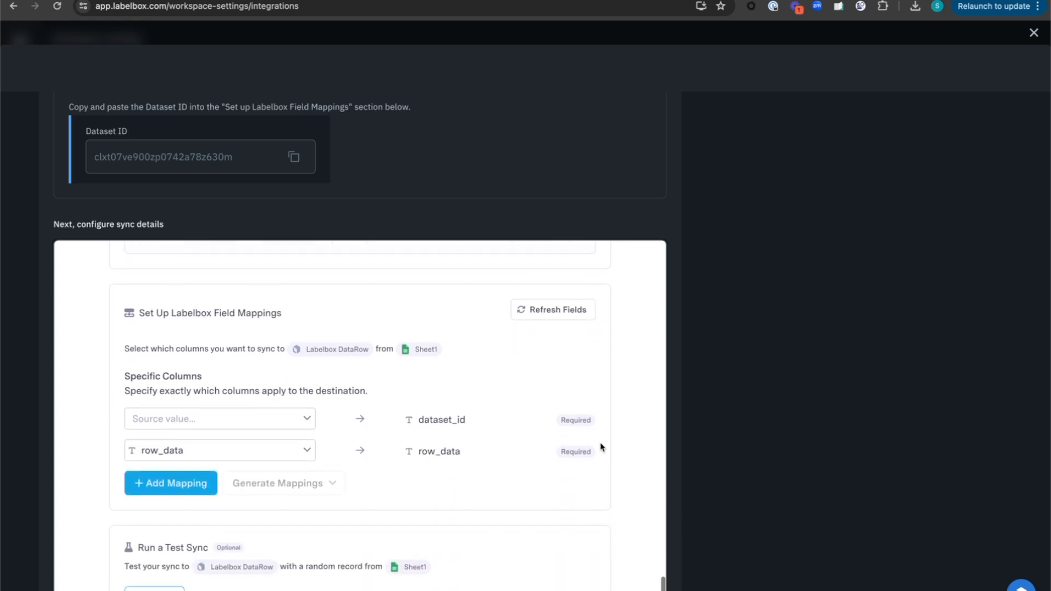
{"action": "scroll", "coordinate": [342, 280], "scroll_direction": "down", "scroll_amount": 1}
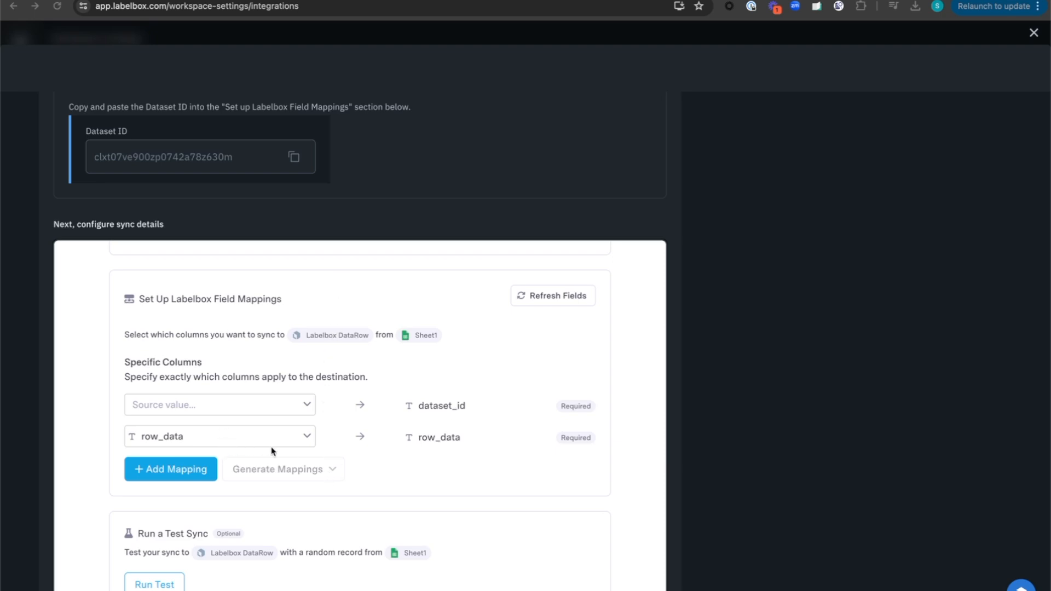
{"action": "left_click", "coordinate": [285, 438]}
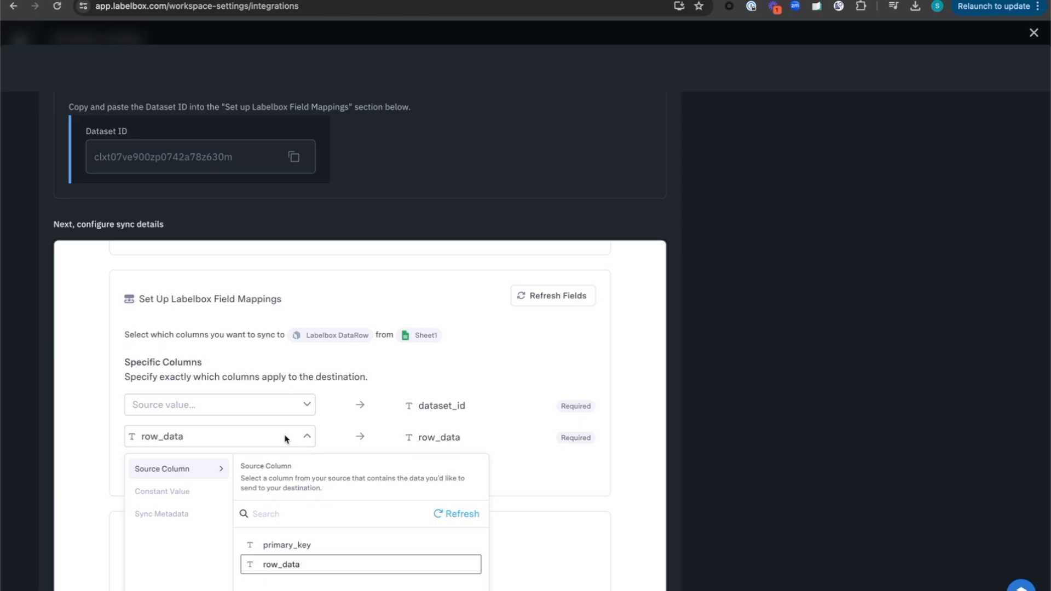
{"action": "key", "text": "ctrl+Tab"}
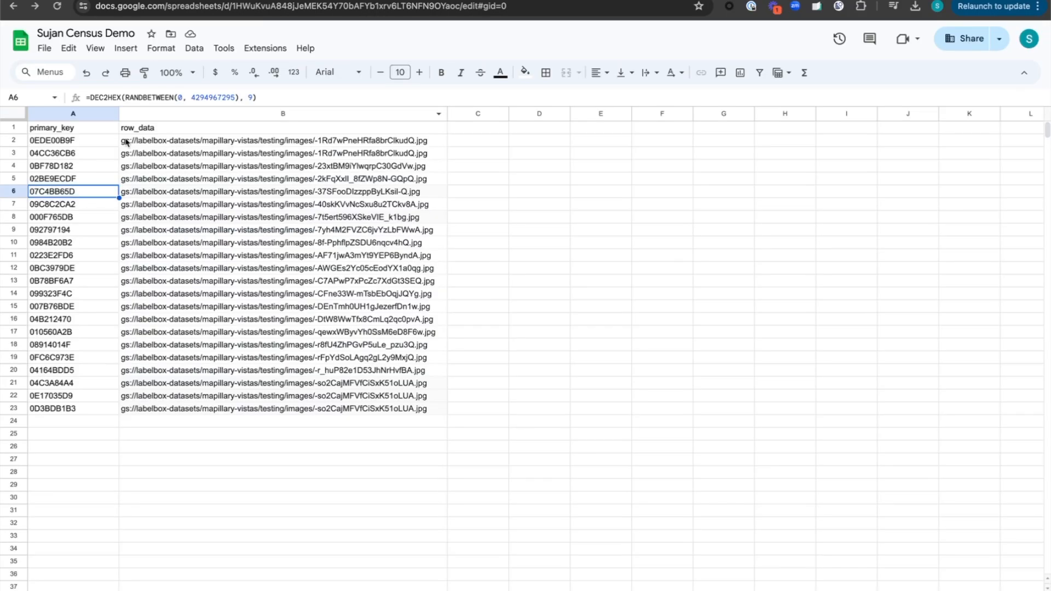
{"action": "left_click", "coordinate": [189, 216]}
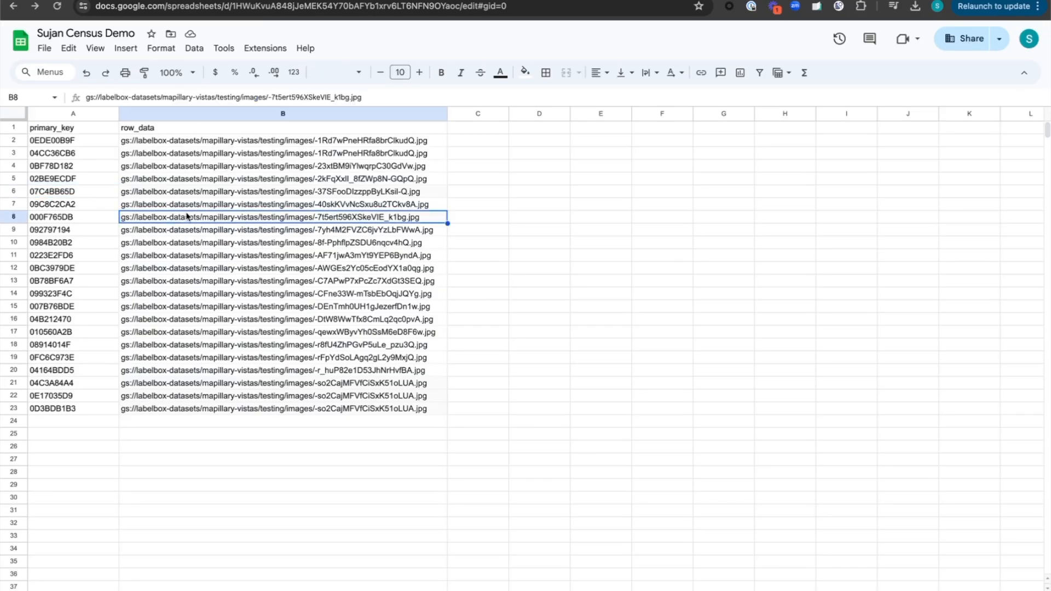
{"action": "key", "text": "ctrl+Tab"}
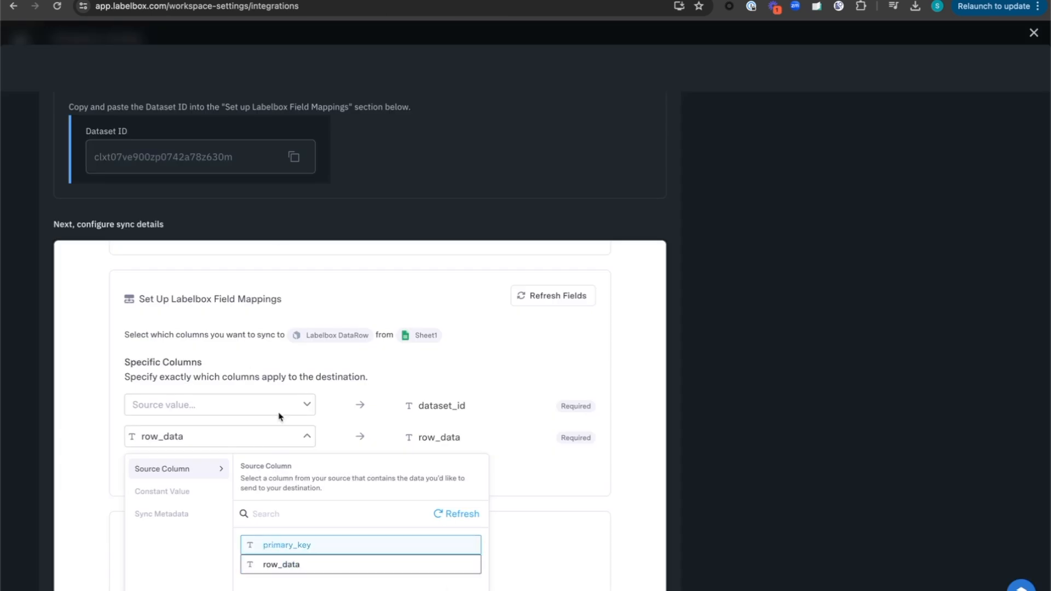
{"action": "left_click", "coordinate": [348, 448]}
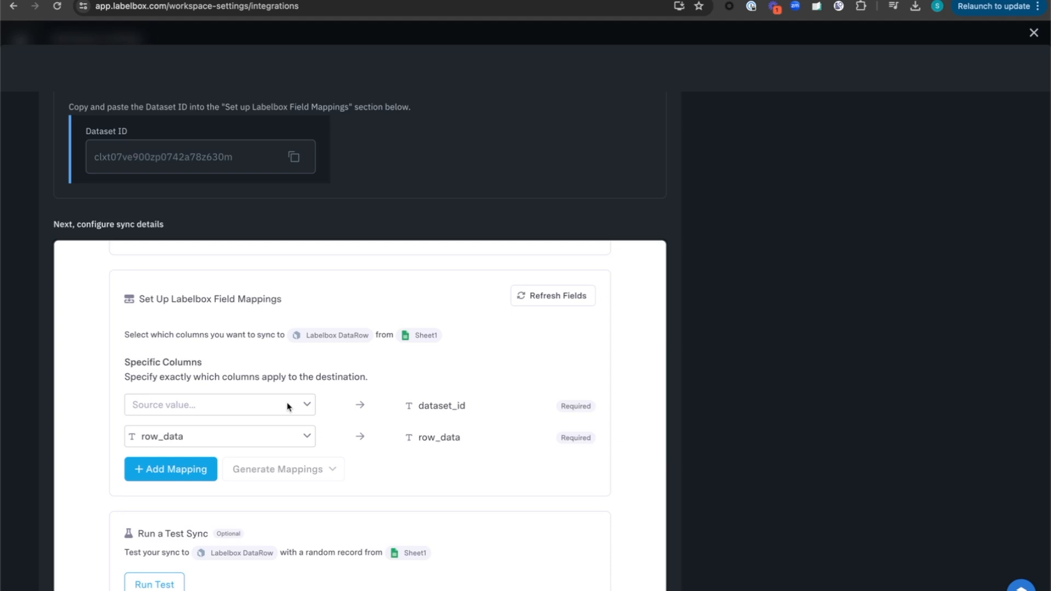
Step: Copy the new dataset's ID and map it as a constant value to the dataset_id field
{"action": "left_click", "coordinate": [294, 158]}
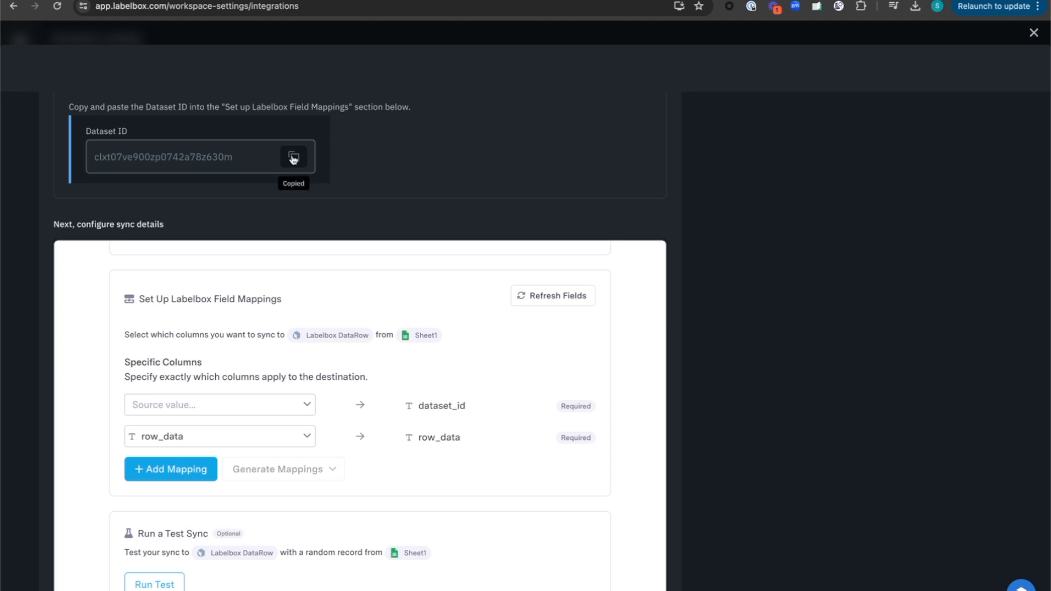
{"action": "left_click", "coordinate": [244, 405]}
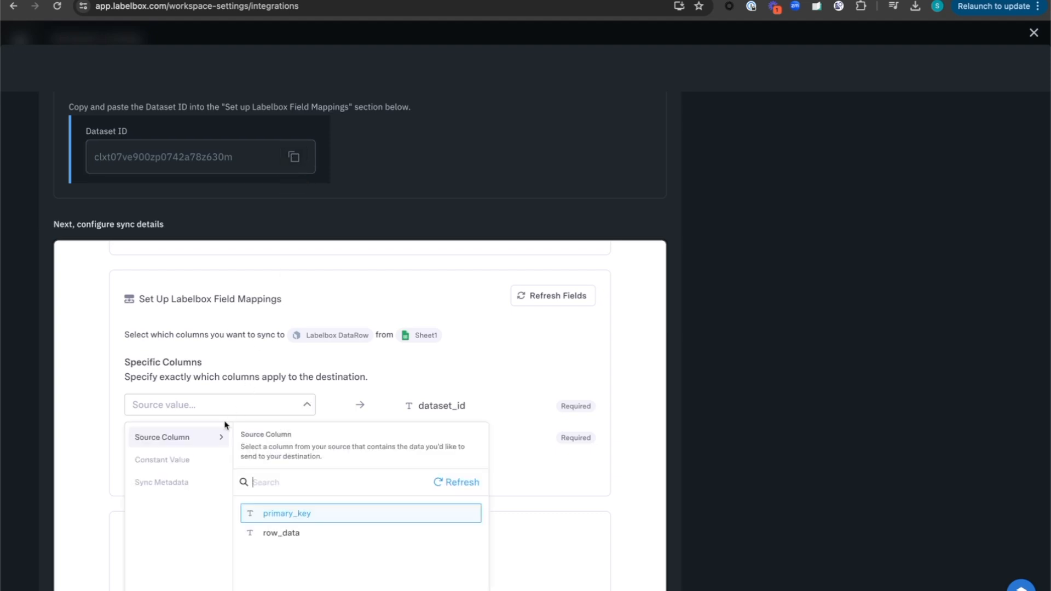
{"action": "left_click", "coordinate": [207, 460]}
{"action": "left_click", "coordinate": [281, 489]}
{"action": "key", "text": "ctrl+v"}
{"action": "scroll", "coordinate": [281, 489], "scroll_direction": "down", "scroll_amount": 1}
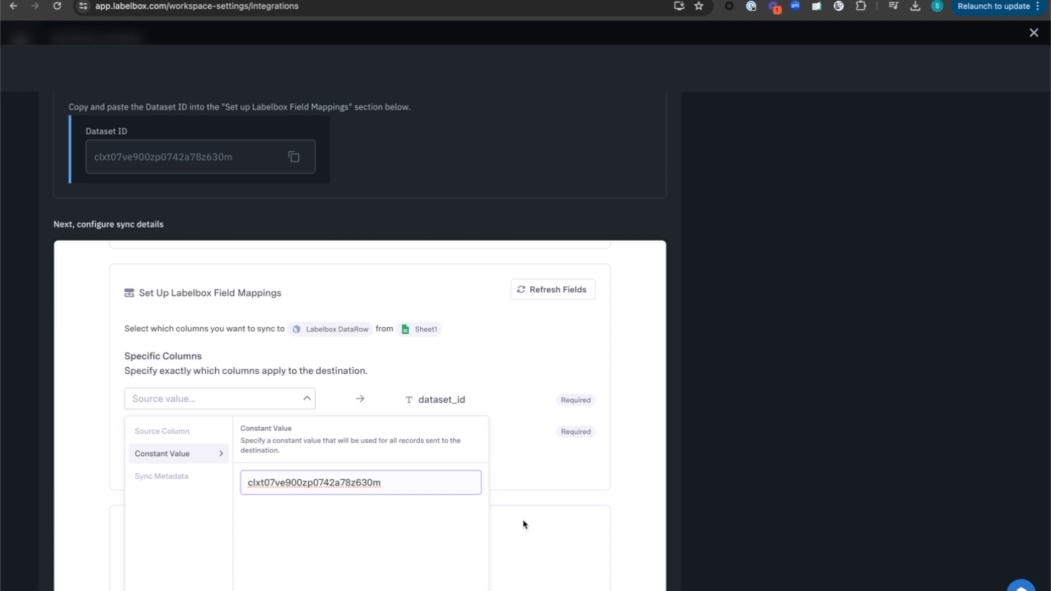
{"action": "scroll", "coordinate": [520, 524], "scroll_direction": "down", "scroll_amount": 3}
{"action": "left_click", "coordinate": [461, 494]}
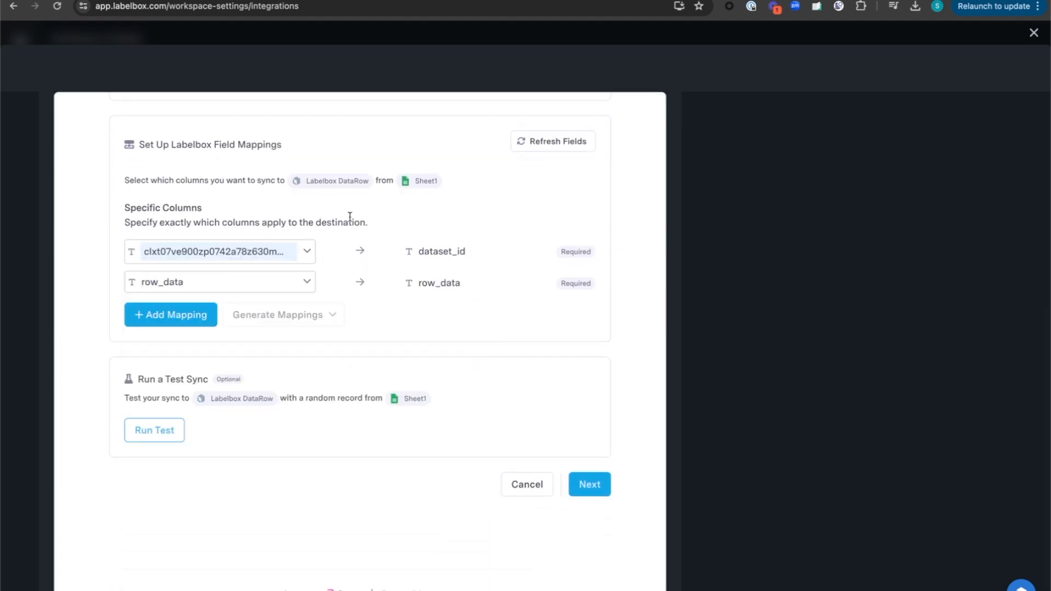
Step: Run a test sync of a single record from Sheet1 into Labelbox and open the Catalog to check the data
{"action": "scroll", "coordinate": [348, 214], "scroll_direction": "up", "scroll_amount": 3}
{"action": "scroll", "coordinate": [342, 218], "scroll_direction": "down", "scroll_amount": 1}
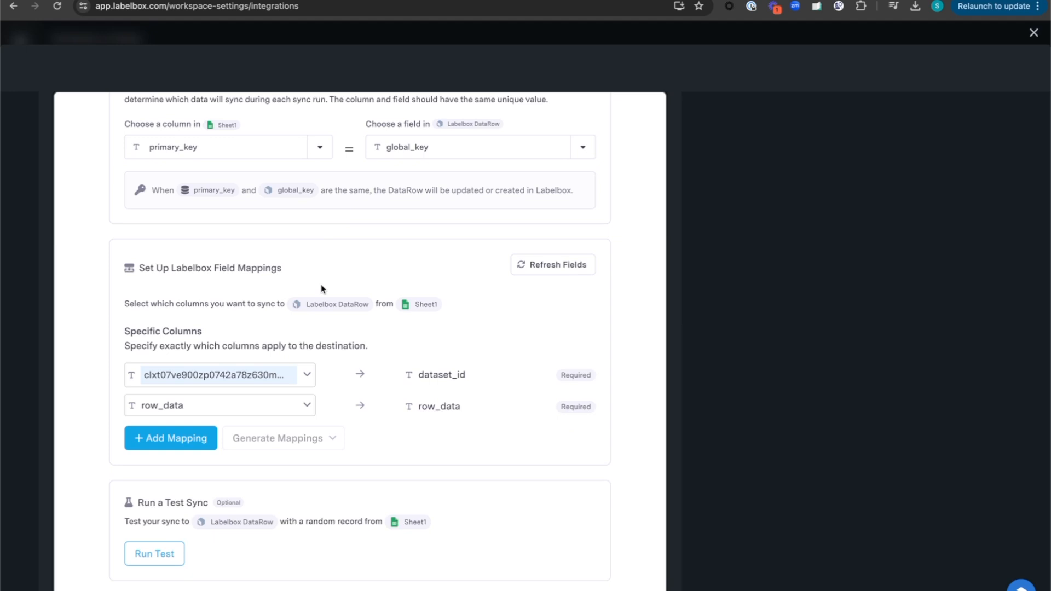
{"action": "scroll", "coordinate": [320, 284], "scroll_direction": "up", "scroll_amount": 1}
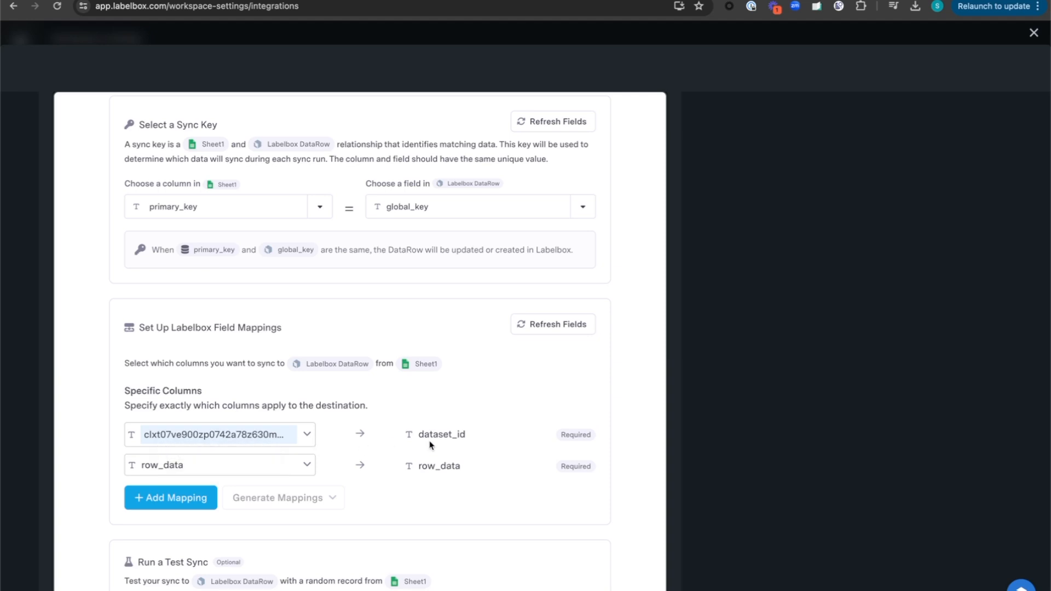
{"action": "scroll", "coordinate": [482, 295], "scroll_direction": "down", "scroll_amount": 2}
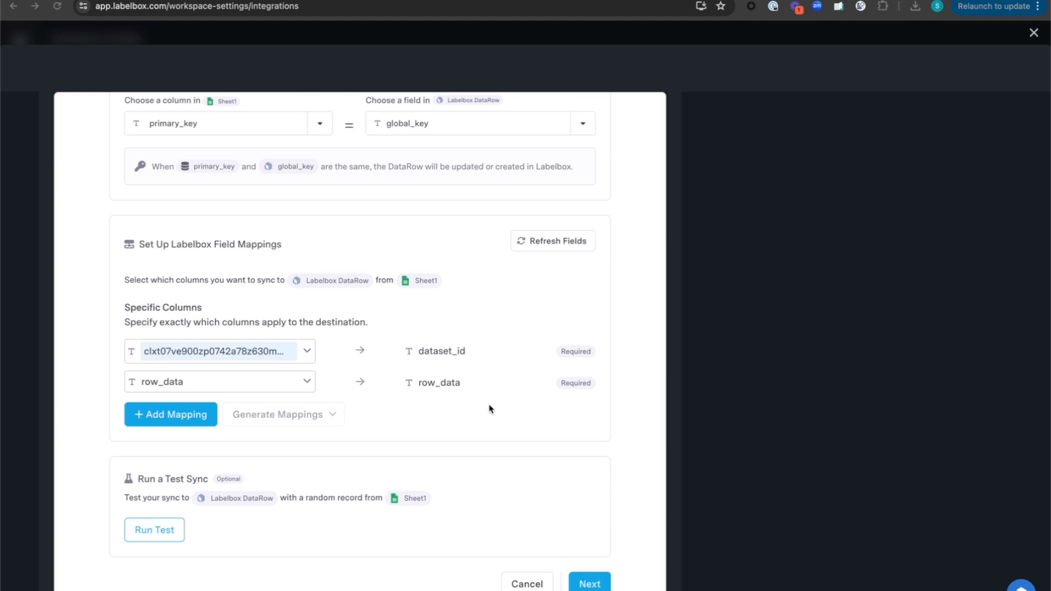
{"action": "left_click", "coordinate": [140, 530]}
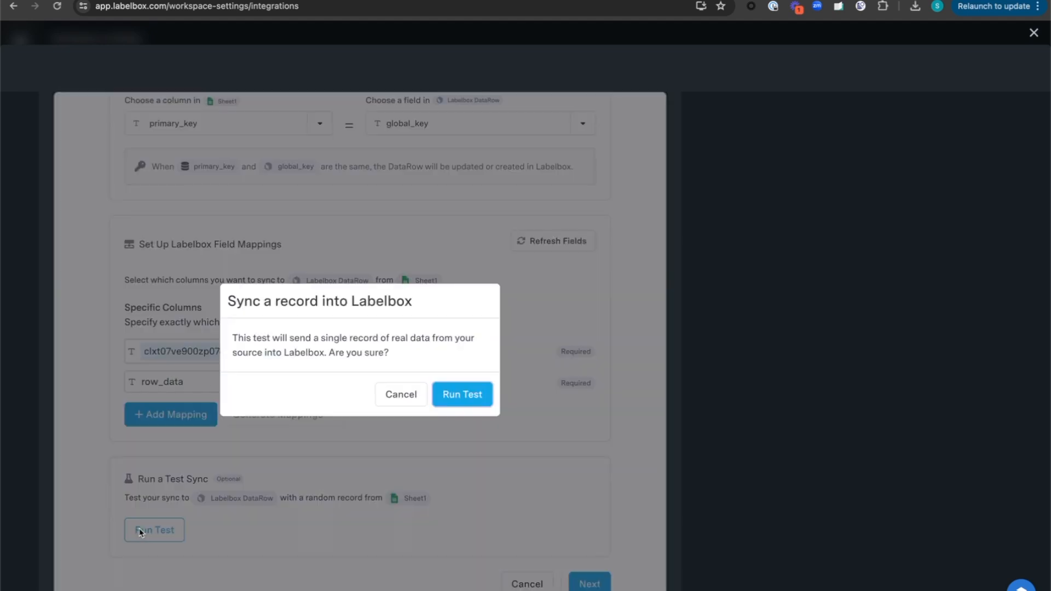
{"action": "left_click", "coordinate": [460, 395]}
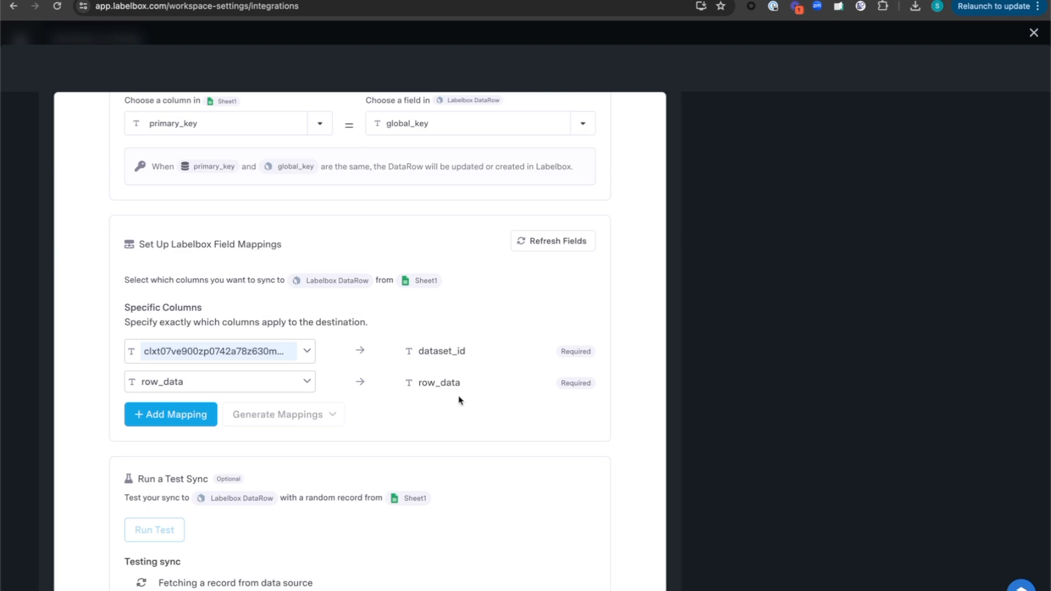
{"action": "scroll", "coordinate": [459, 400], "scroll_direction": "down", "scroll_amount": 2}
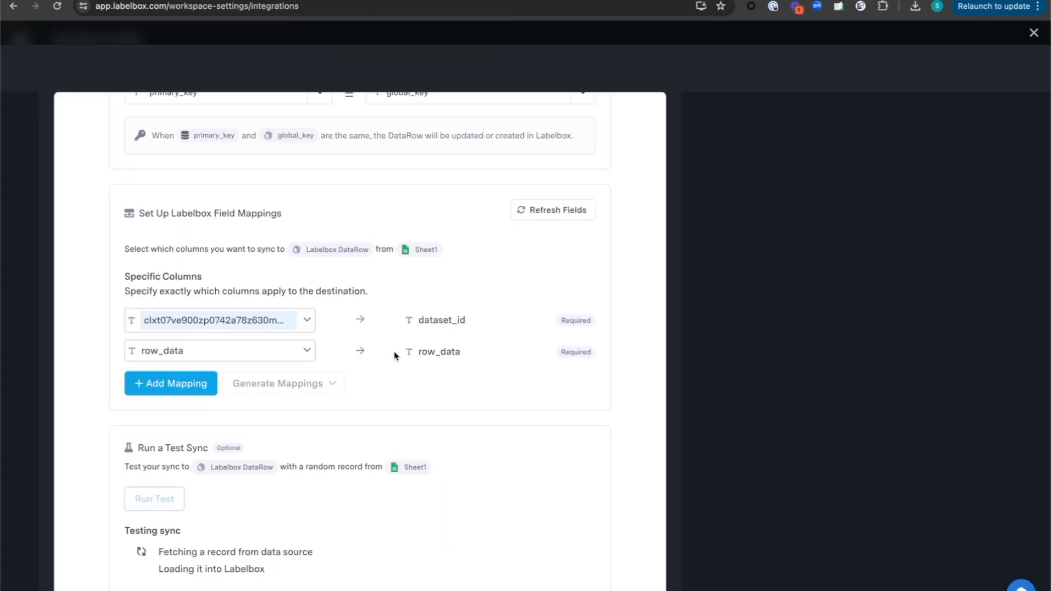
{"action": "scroll", "coordinate": [395, 356], "scroll_direction": "down", "scroll_amount": 2}
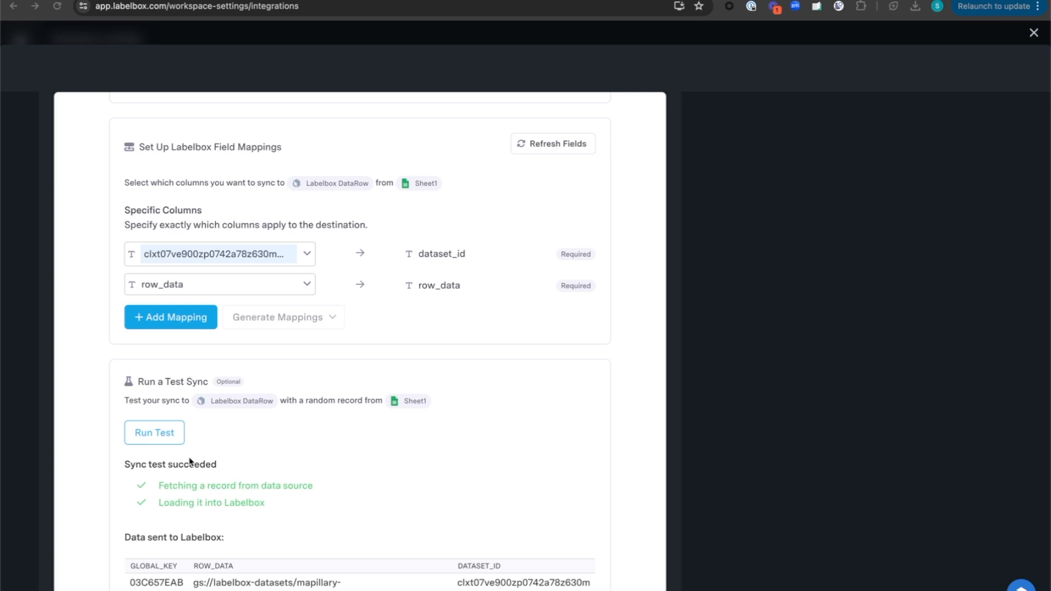
{"action": "scroll", "coordinate": [230, 489], "scroll_direction": "down", "scroll_amount": 1}
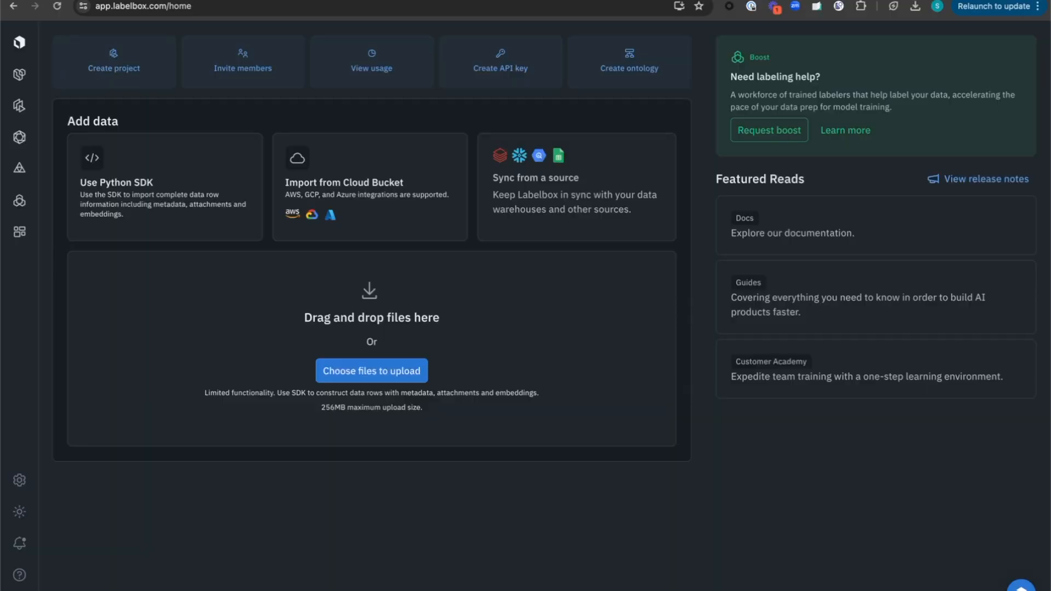
{"action": "mouse_move", "coordinate": [22, 76]}
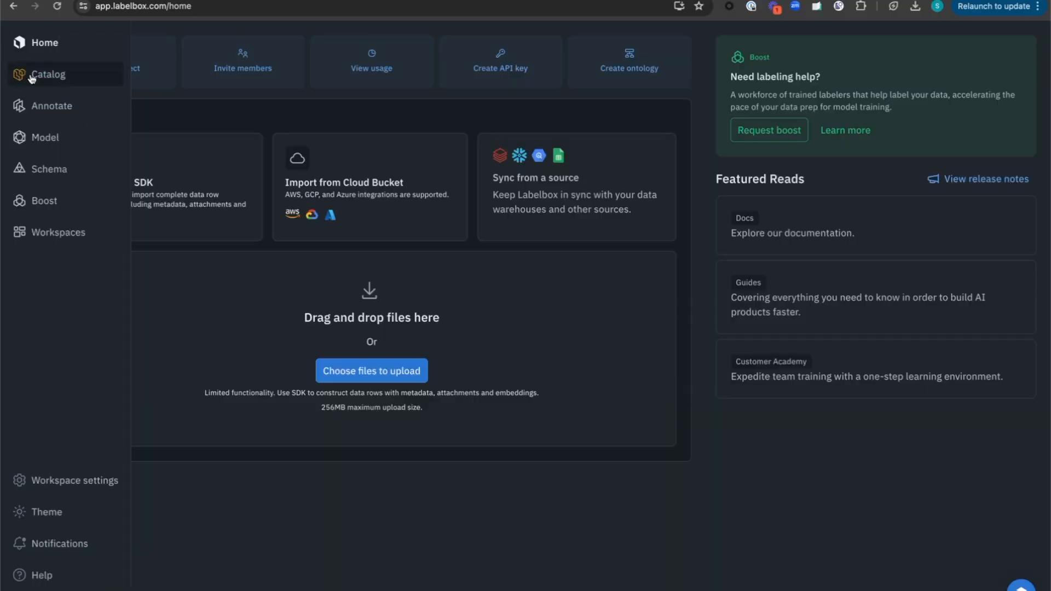
{"action": "left_click", "coordinate": [32, 76]}
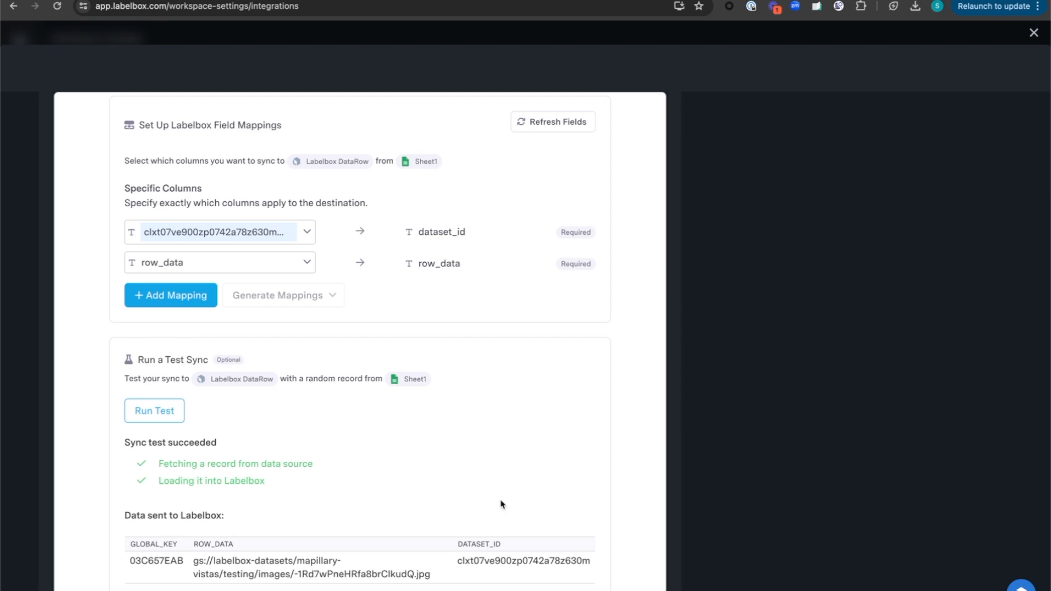
Step: Accept the field mappings, proceed to the sync summary and choose the Triggered run mode
{"action": "scroll", "coordinate": [502, 504], "scroll_direction": "down", "scroll_amount": 3}
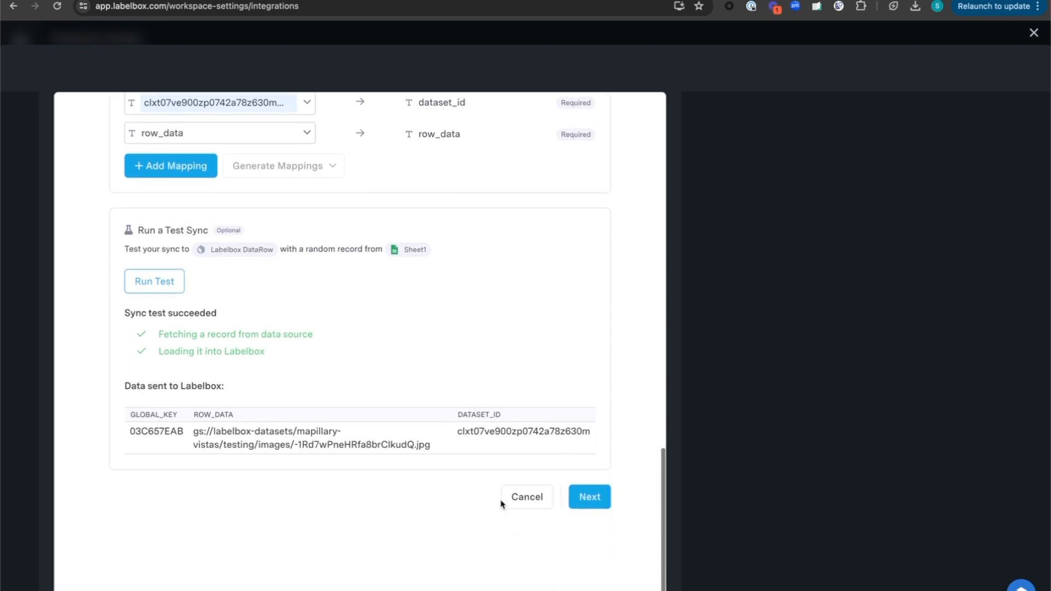
{"action": "left_click", "coordinate": [600, 503]}
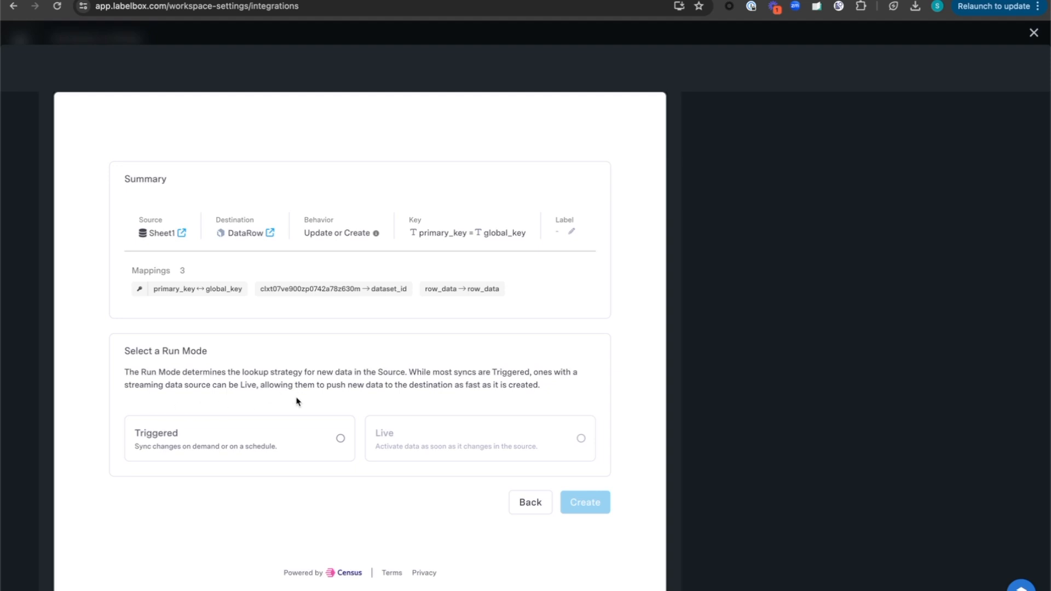
{"action": "left_click", "coordinate": [264, 445]}
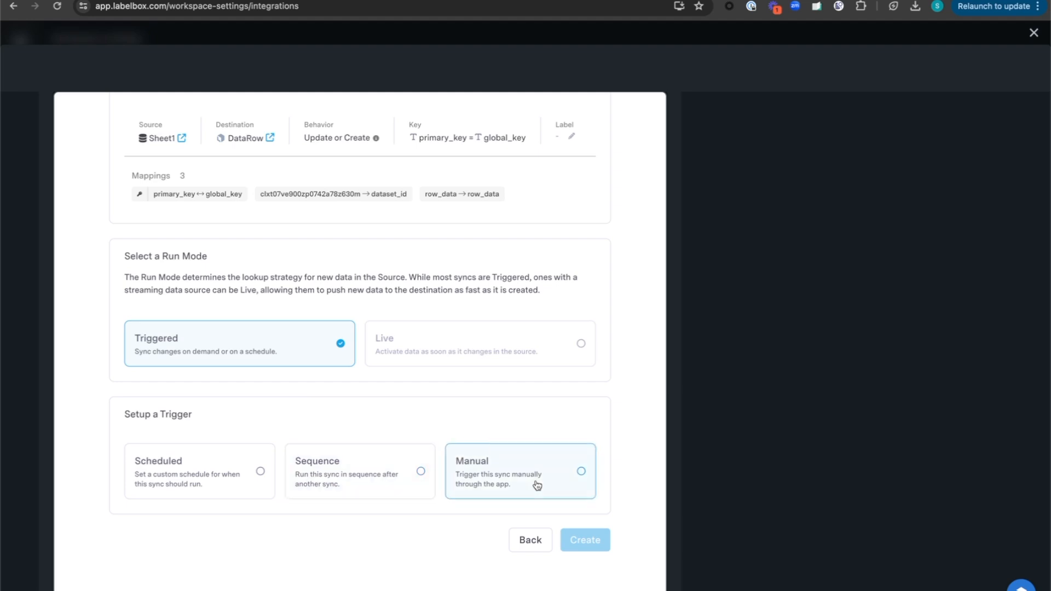
Step: Try the Scheduled trigger and review the frequencies available for the sync schedule
{"action": "left_click", "coordinate": [192, 449]}
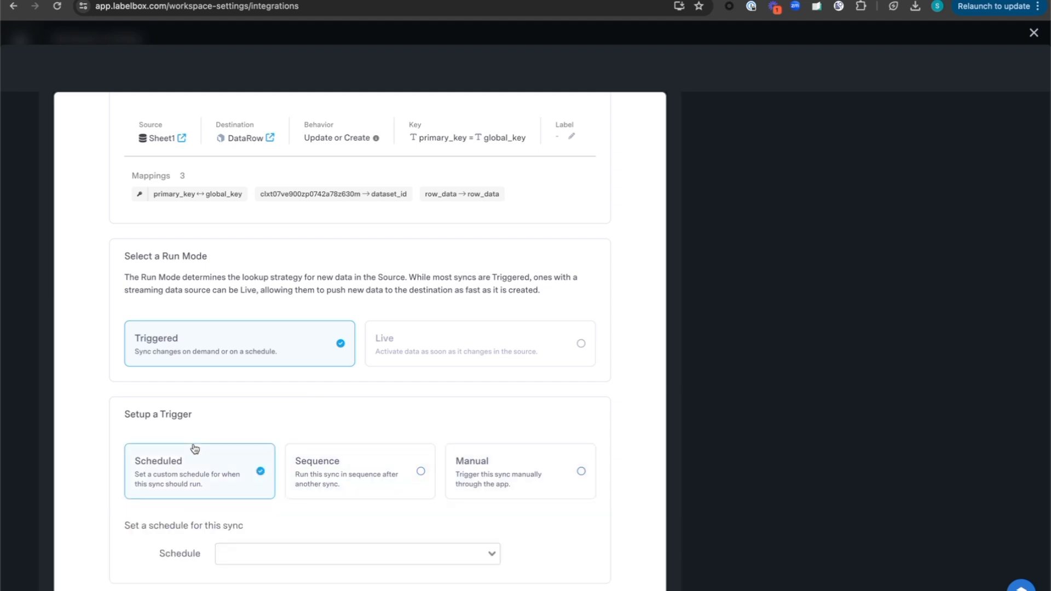
{"action": "scroll", "coordinate": [195, 449], "scroll_direction": "down", "scroll_amount": 2}
{"action": "left_click", "coordinate": [261, 475]}
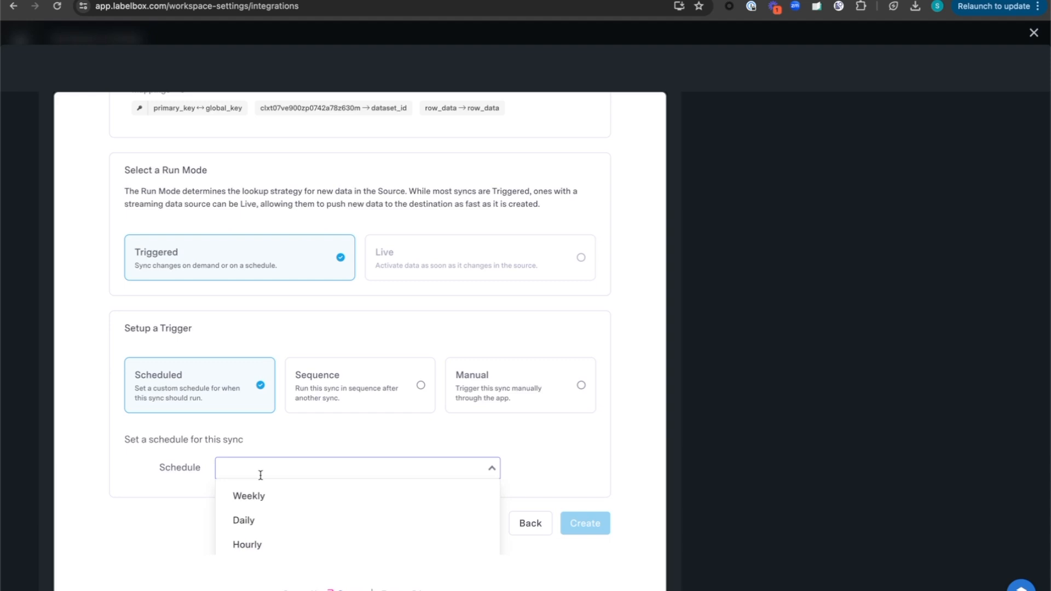
{"action": "scroll", "coordinate": [277, 535], "scroll_direction": "down", "scroll_amount": 2}
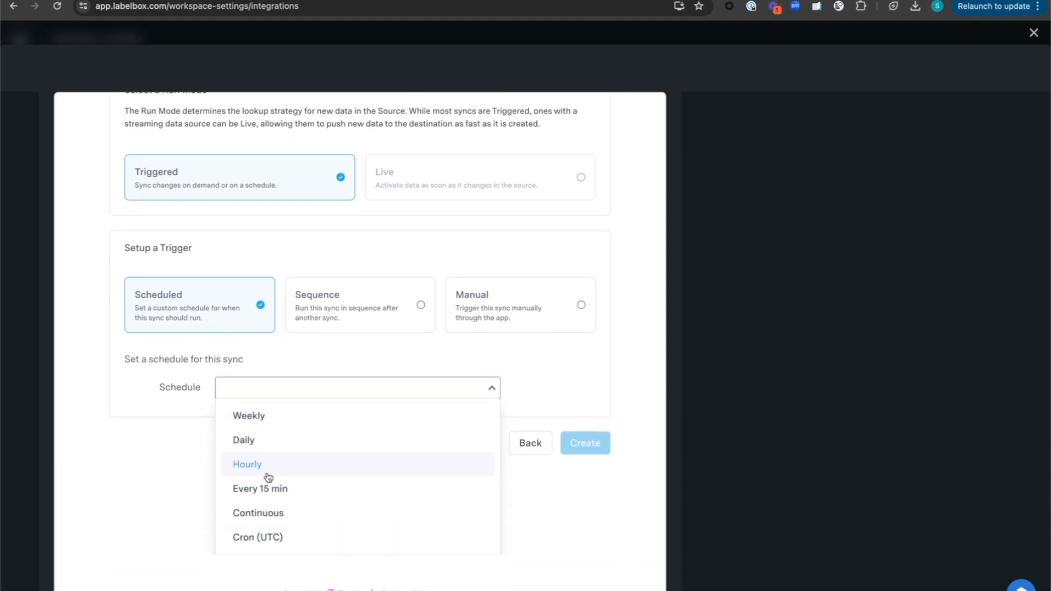
{"action": "left_click", "coordinate": [121, 463]}
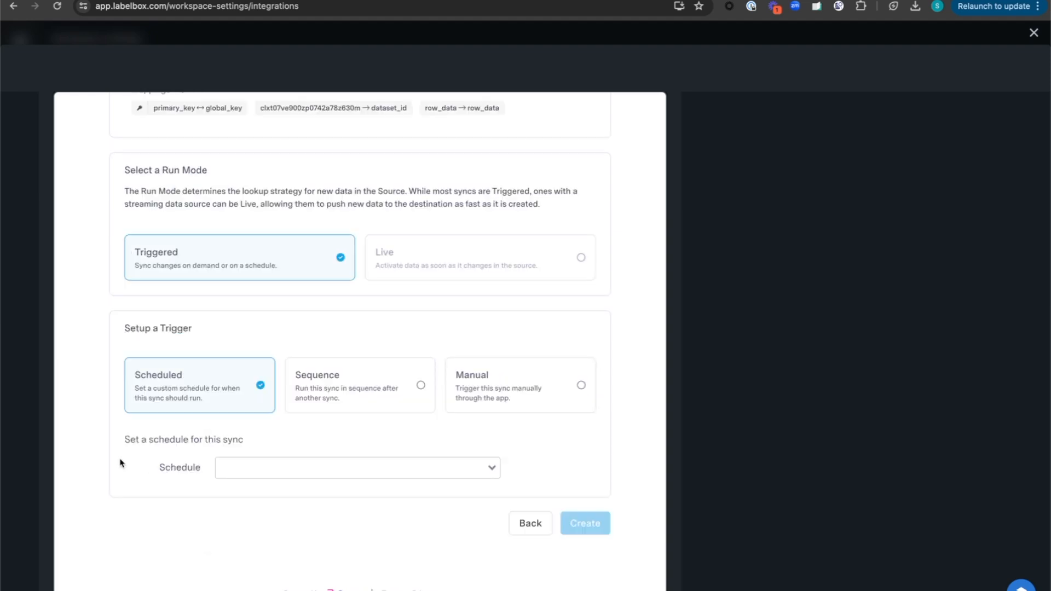
Step: Set the sync's trigger to Manual and create the sync
{"action": "left_click", "coordinate": [525, 382]}
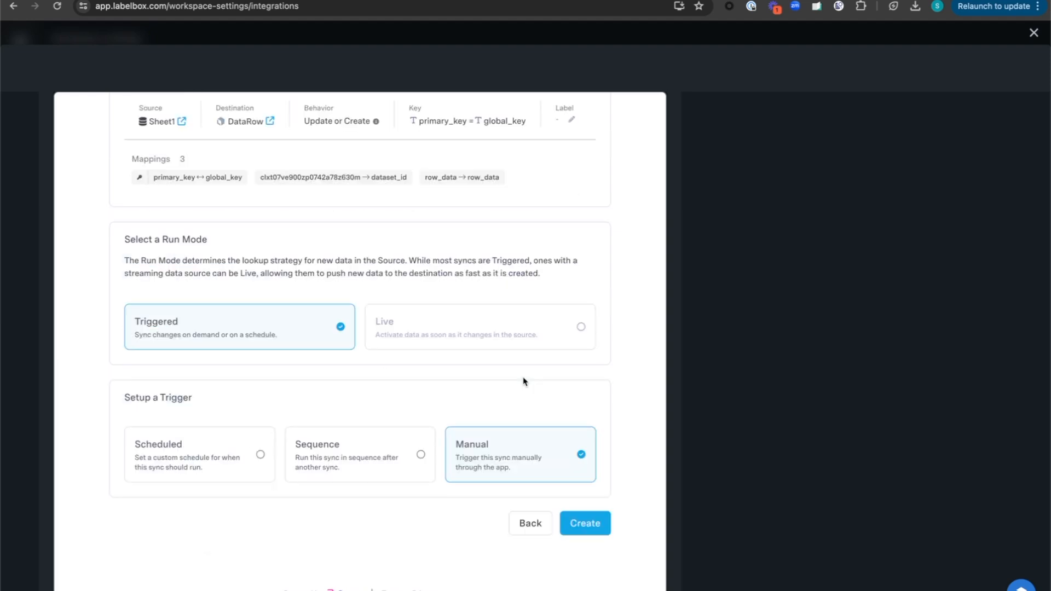
{"action": "left_click", "coordinate": [594, 519]}
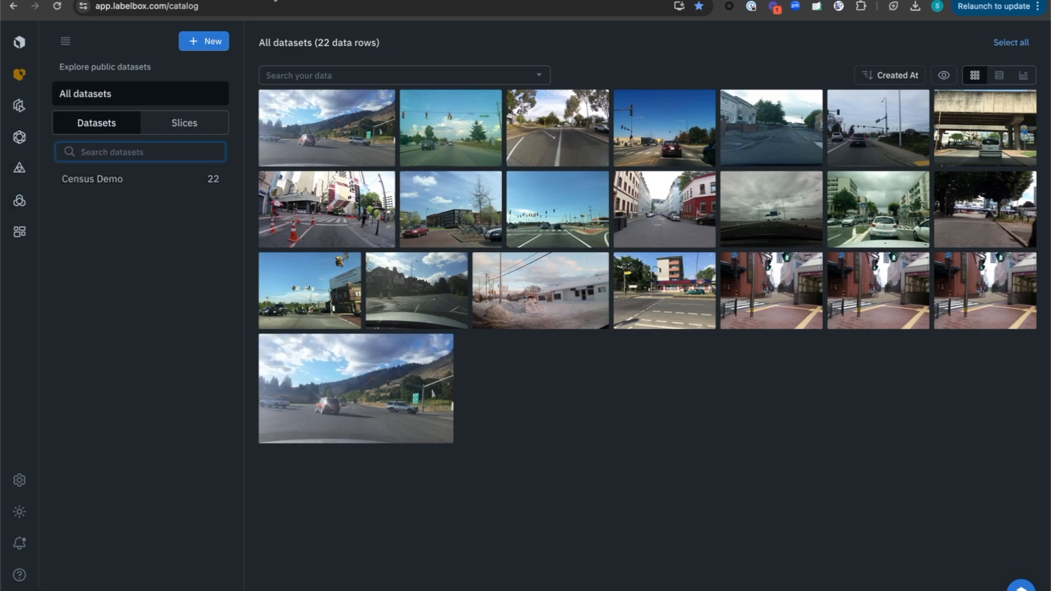
Step: Switch to the source Google Sheet and copy the primary_key and row_data cells of row 23 into row 24
{"action": "key", "text": "ctrl+Tab"}
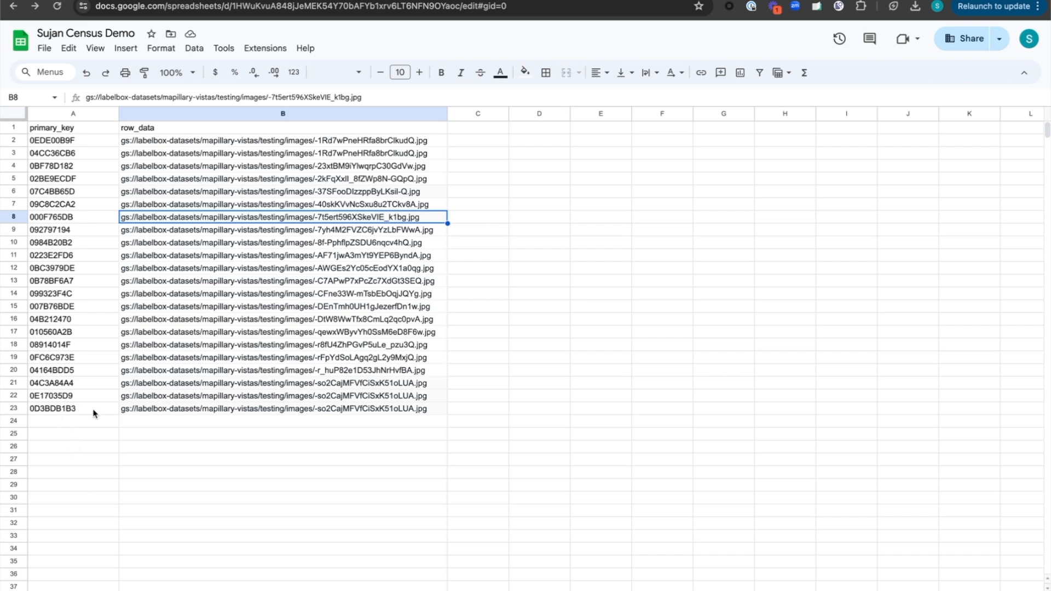
{"action": "left_click_drag", "start_coordinate": [93, 413], "coordinate": [165, 410]}
{"action": "key", "text": "ctrl+c"}
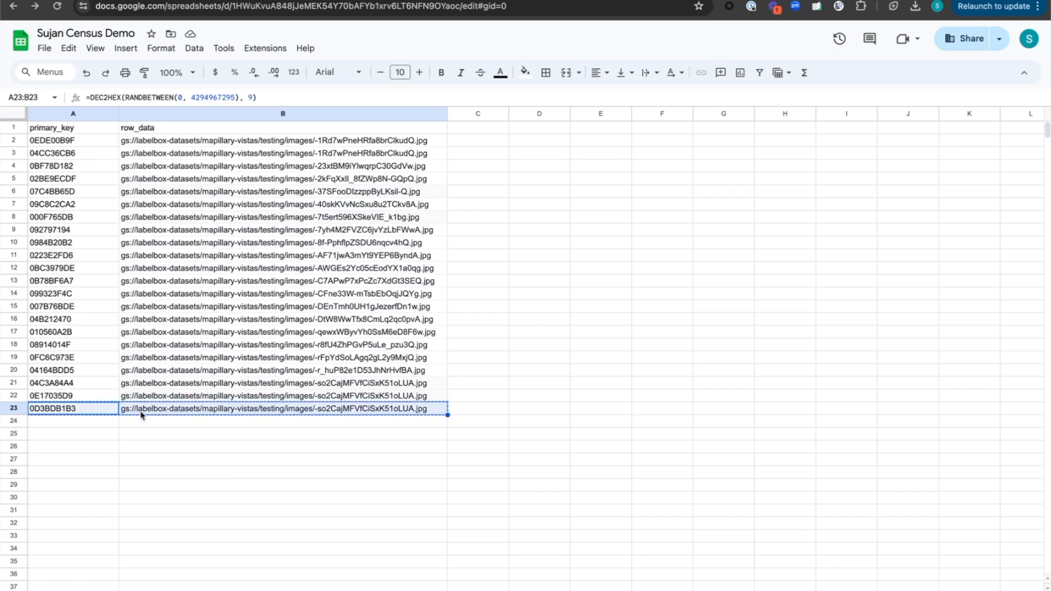
{"action": "left_click", "coordinate": [76, 426]}
{"action": "key", "text": "ctrl+v"}
{"action": "left_click", "coordinate": [80, 424]}
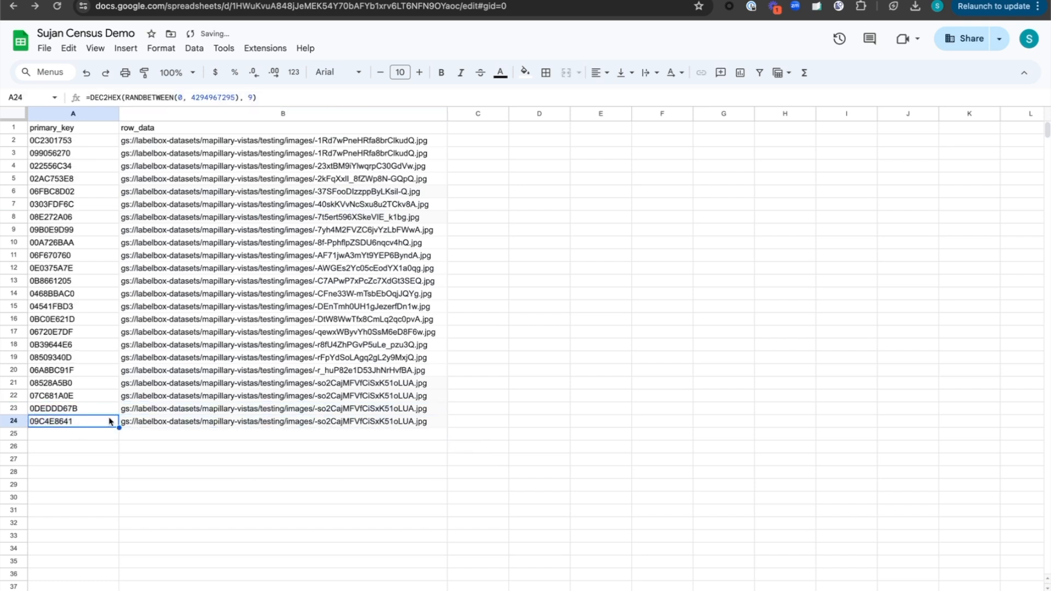
Step: Return to the Labelbox Catalog and check the data rows synced into the Census Demo dataset
{"action": "key", "text": "ctrl+Tab"}
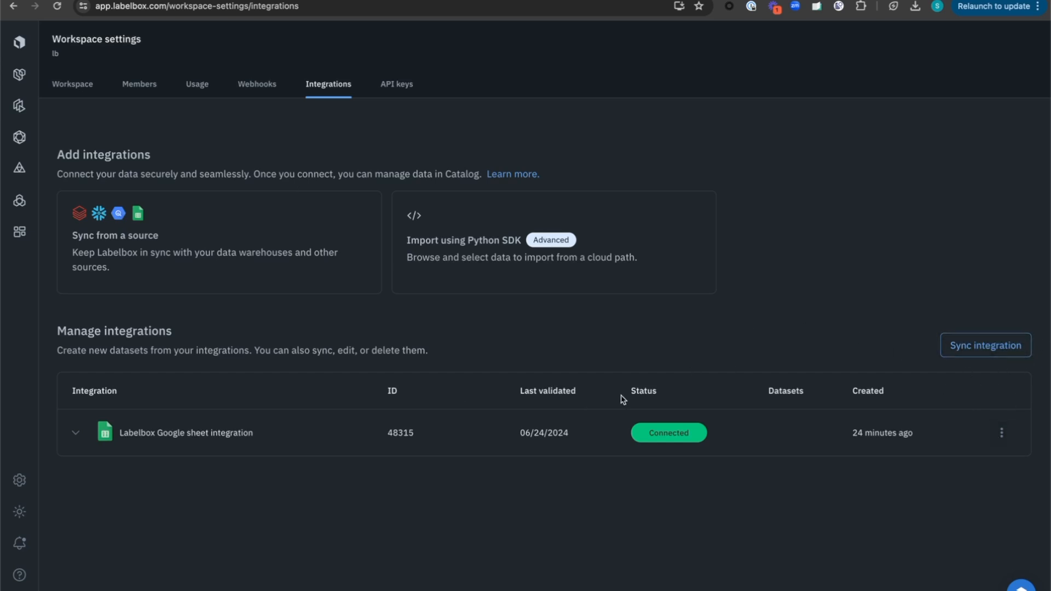
{"action": "key", "text": "super+bracketleft"}
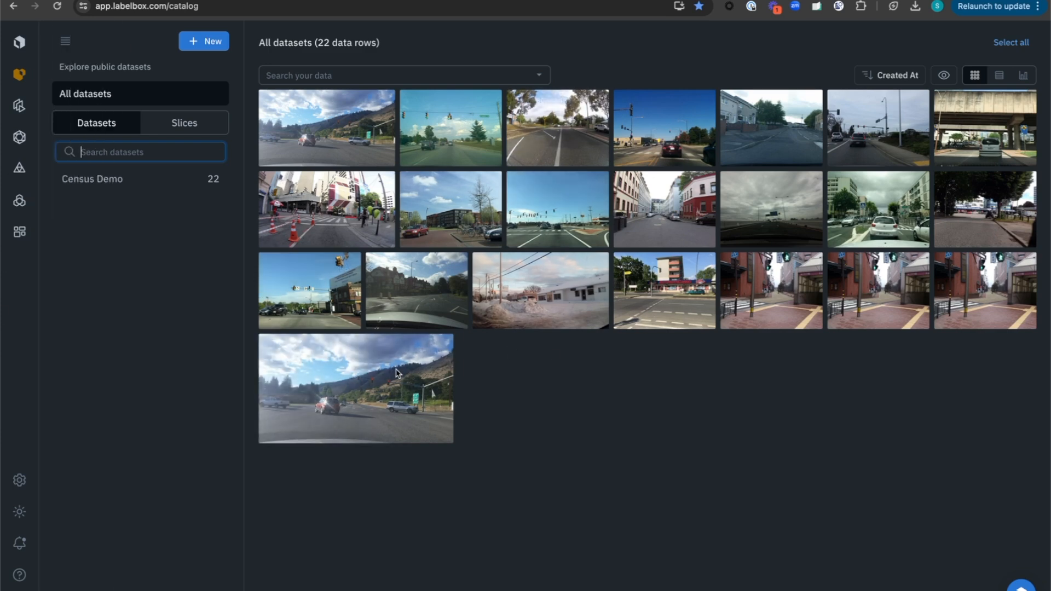